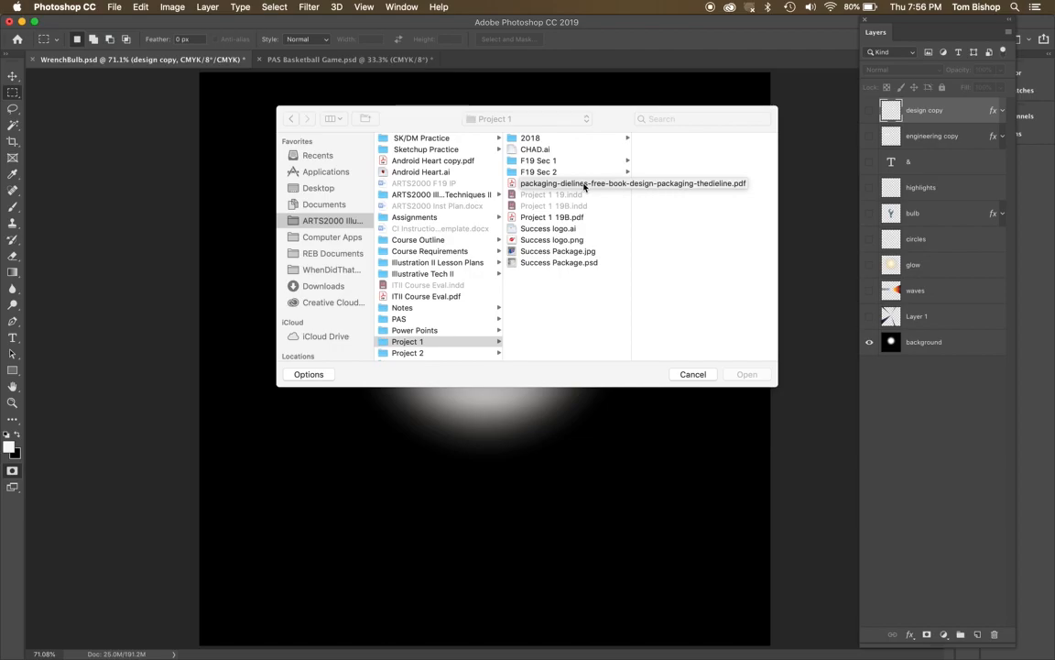
Open page 27 of the packaging-dielines PDF from the Project 1 folder as an image.
click(584, 187)
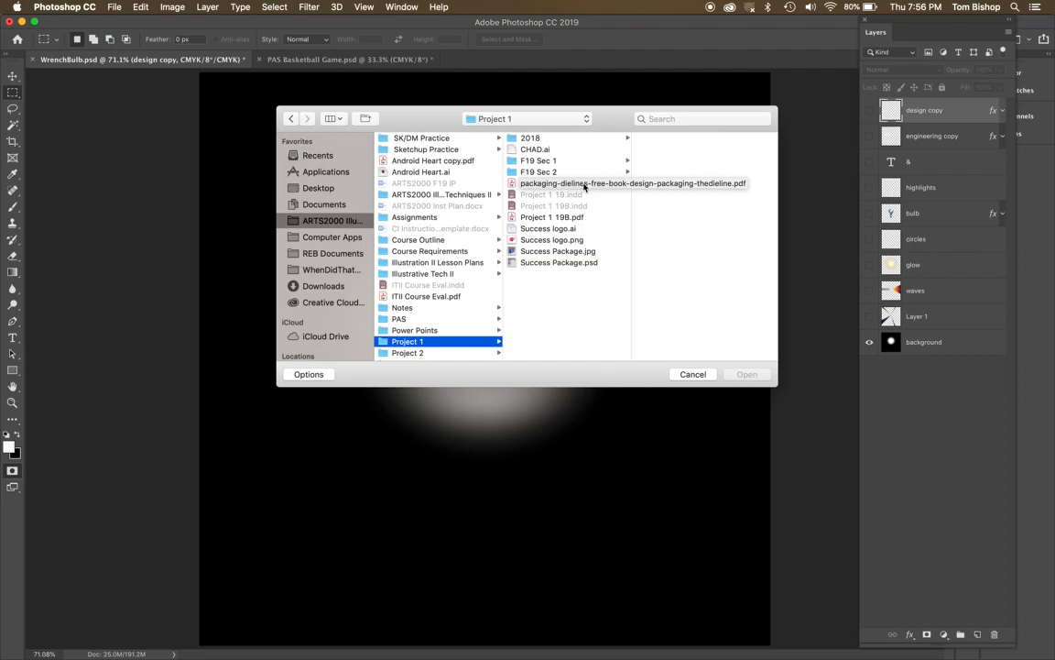
click(514, 186)
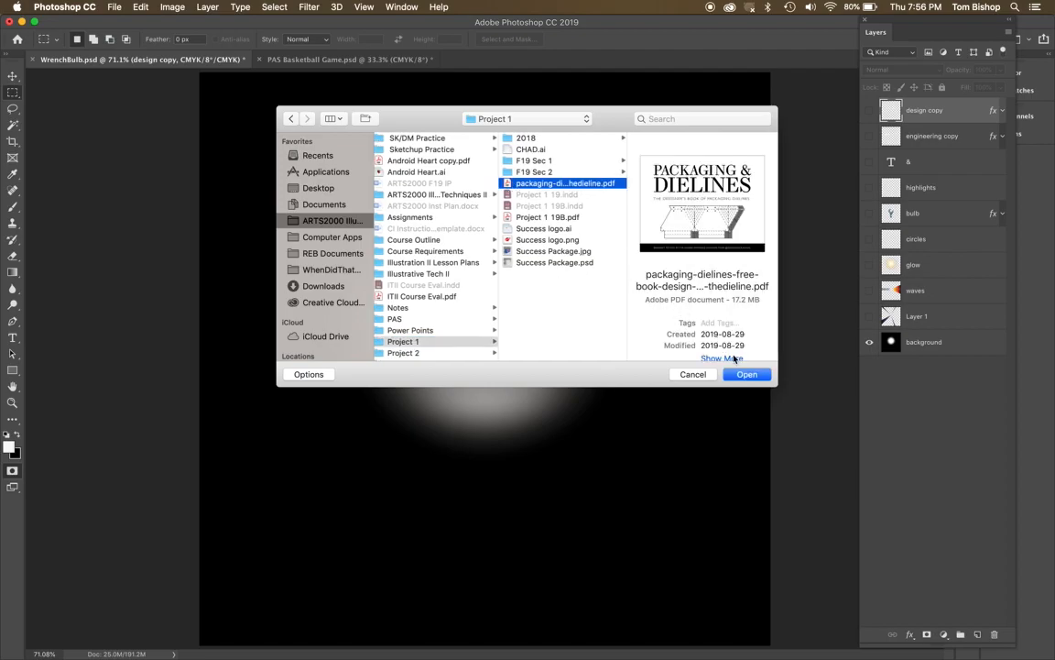
click(747, 377)
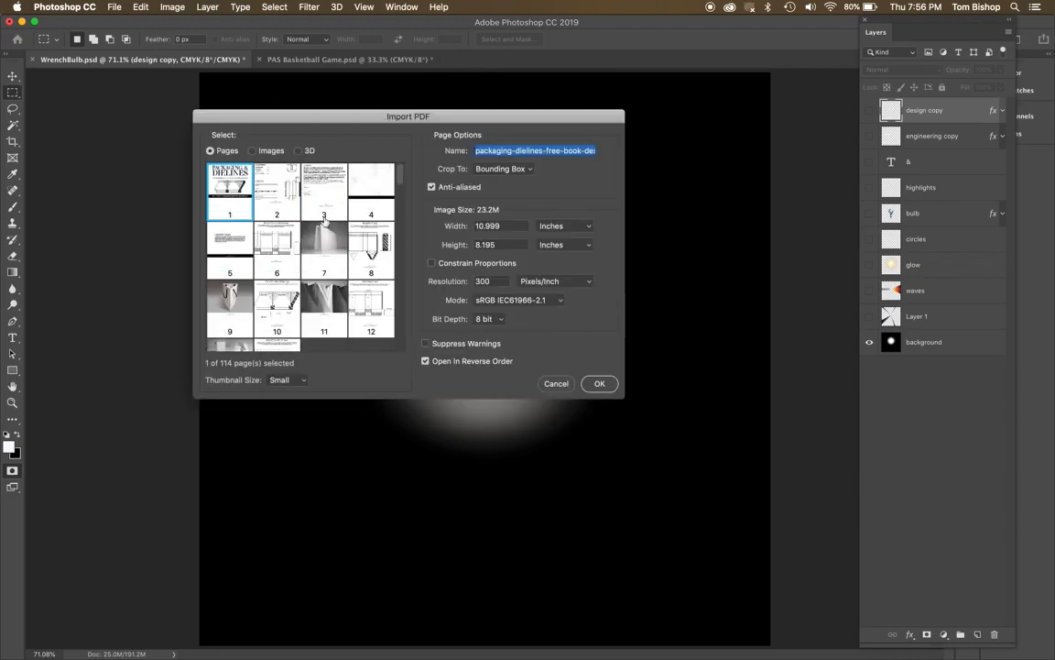
scroll(324, 220, down, 5)
scroll(324, 220, down, 2)
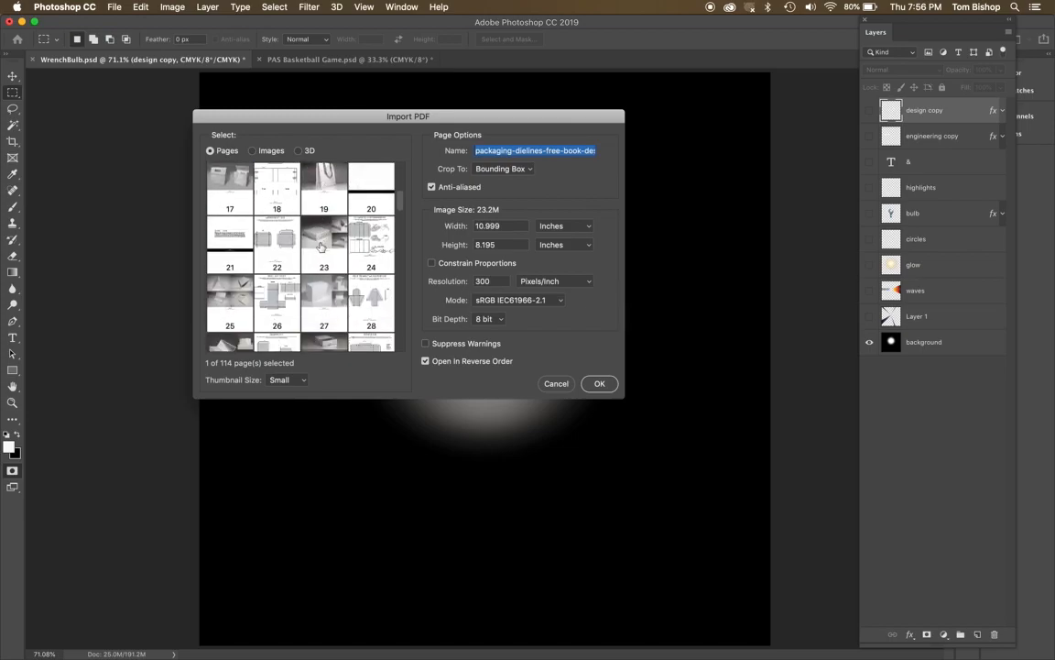
click(319, 296)
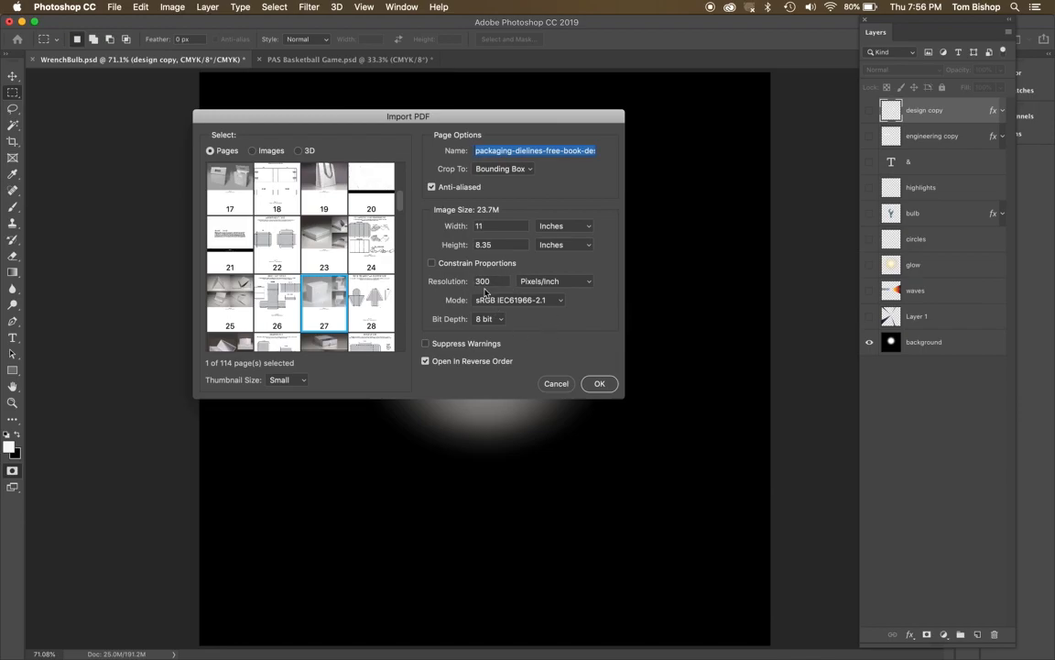
click(602, 383)
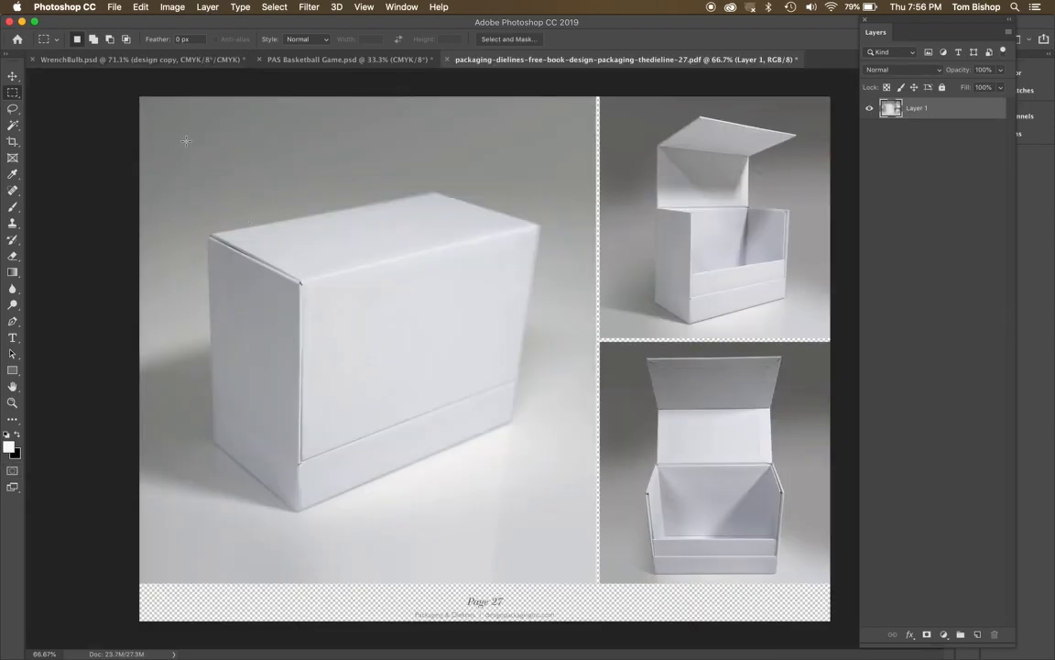
Crop the page to the large photo of the closed white box.
drag(144, 103, 596, 581)
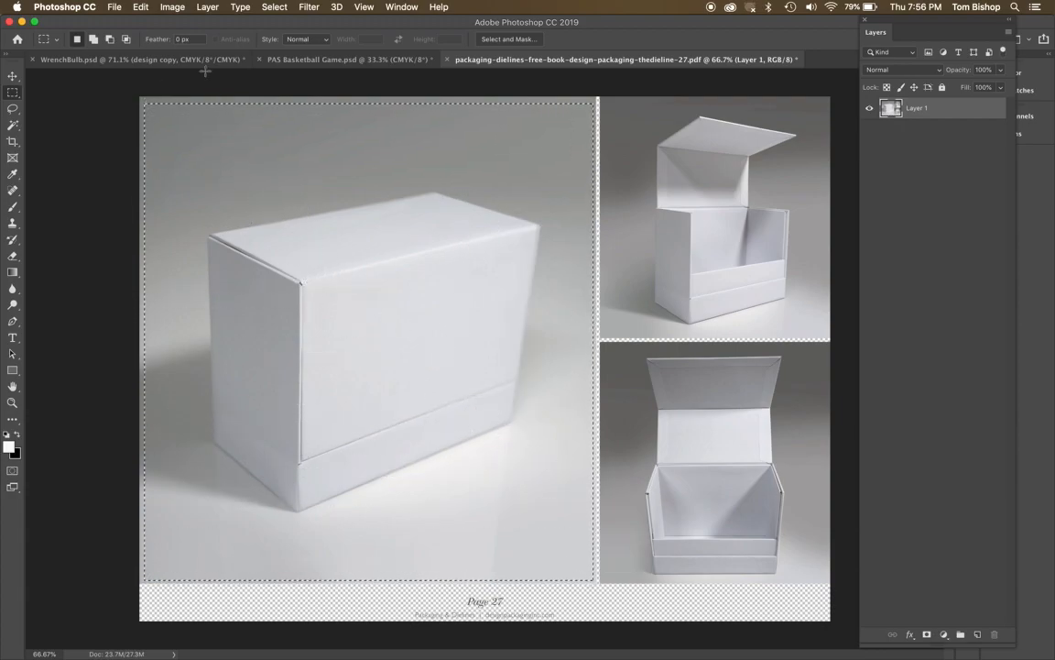
click(173, 8)
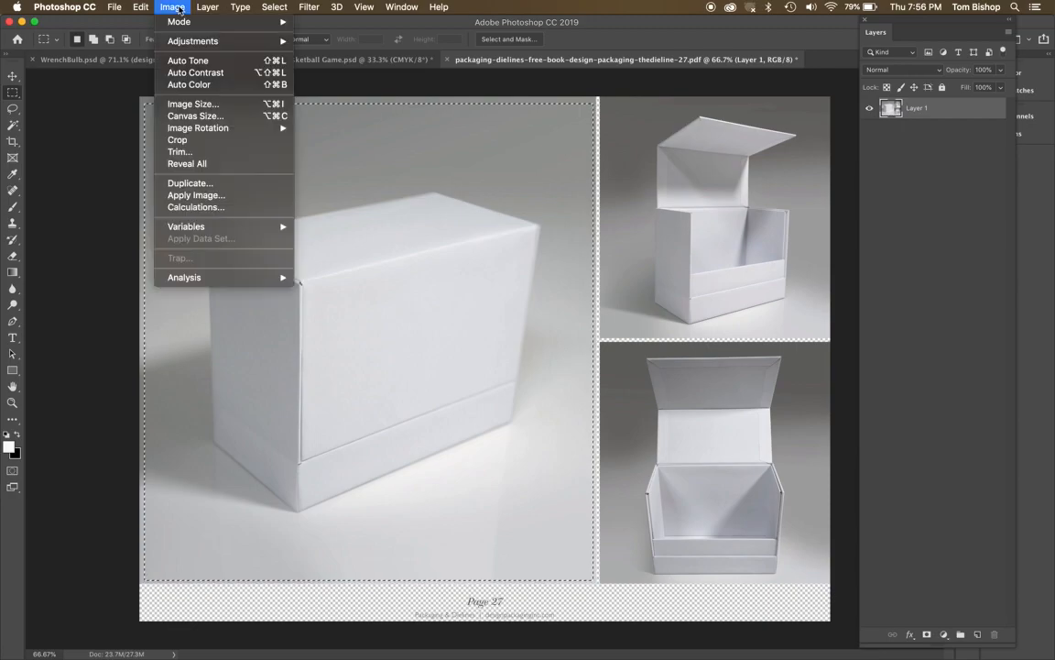
click(194, 140)
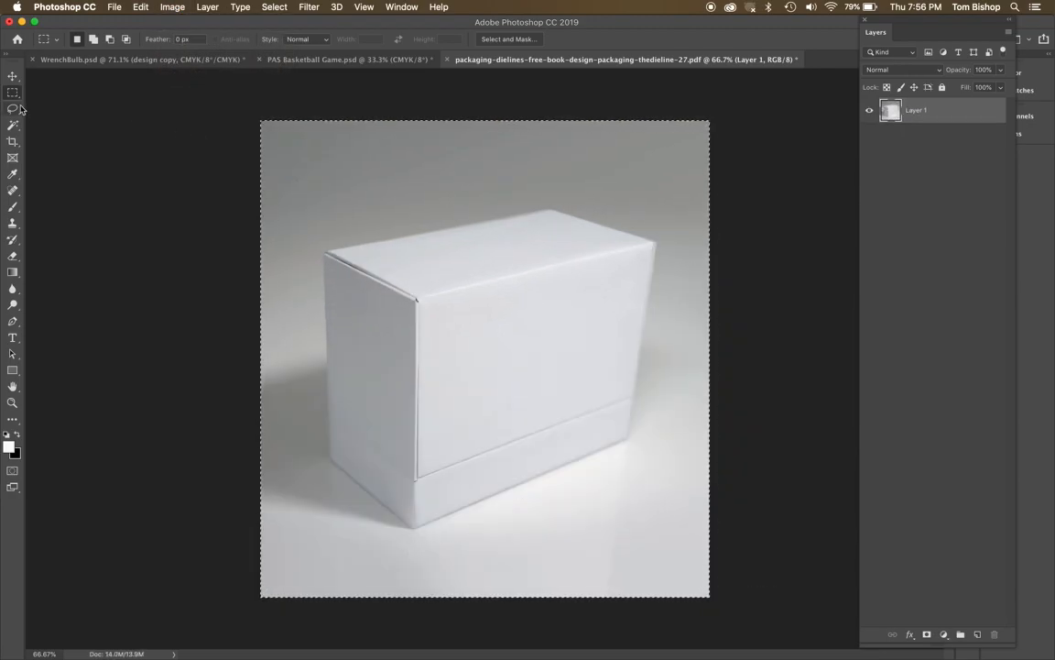
Switch to the Polygonal Lasso tool and clear the existing rectangular selection.
drag(13, 108, 64, 120)
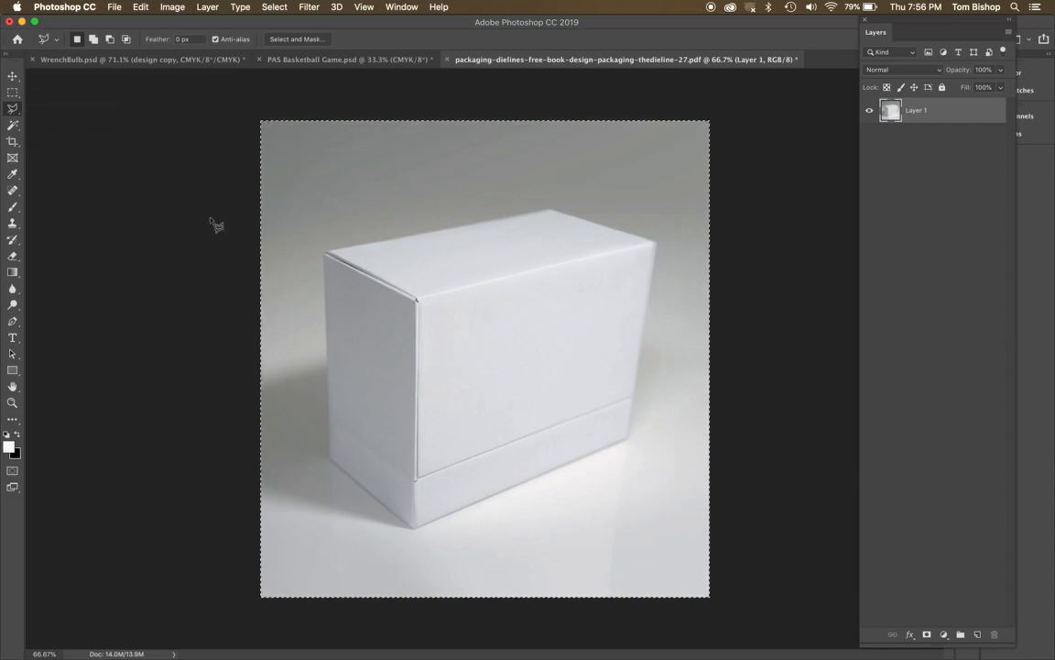
click(332, 297)
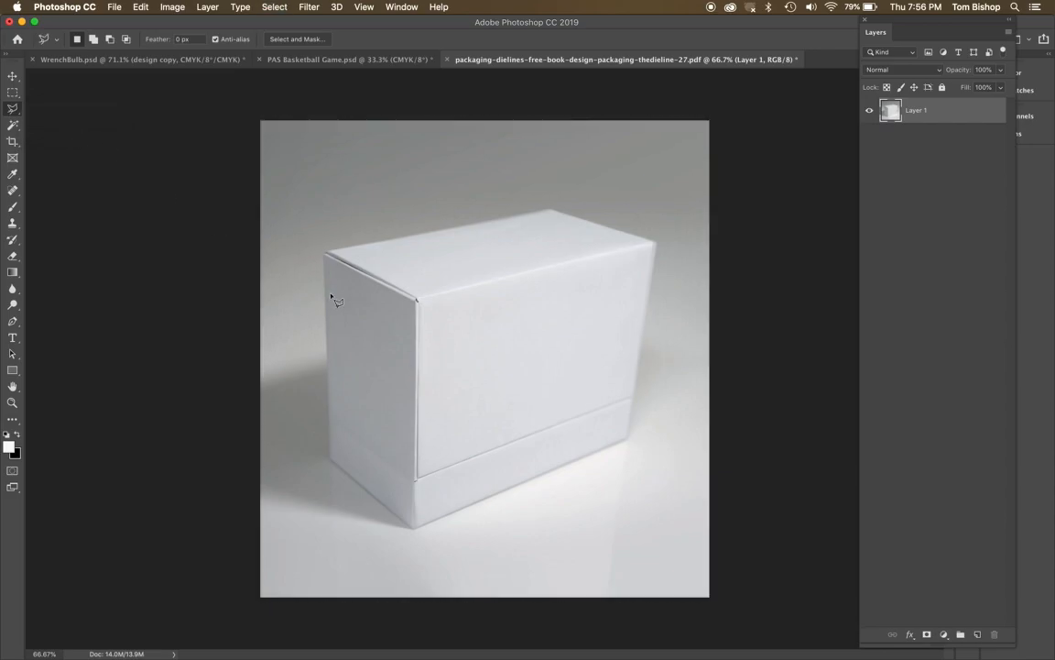
click(331, 460)
click(325, 252)
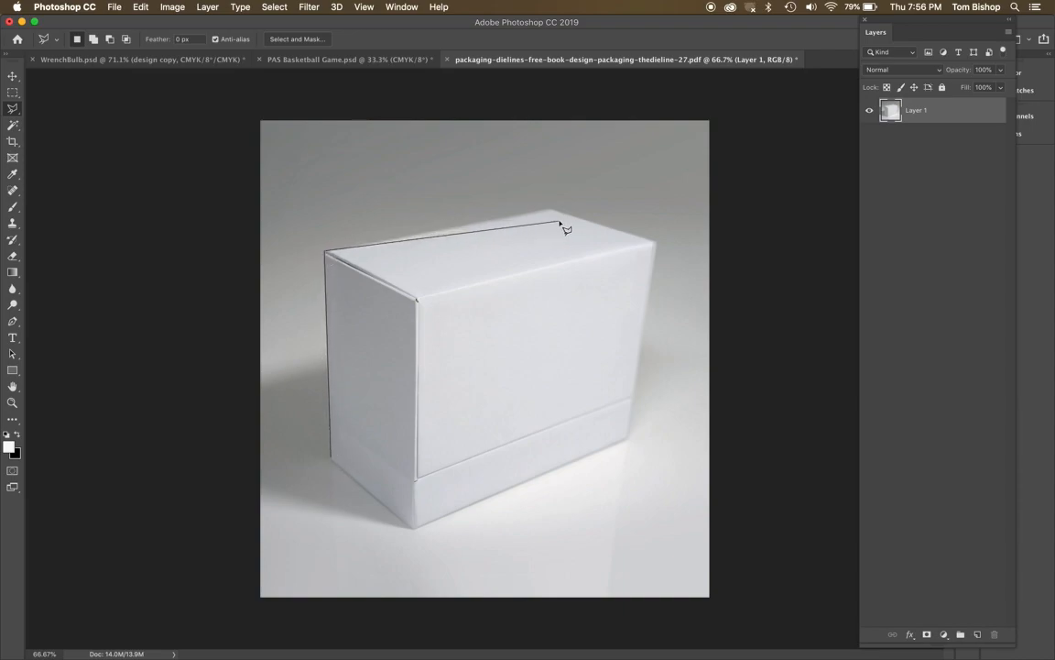
click(552, 209)
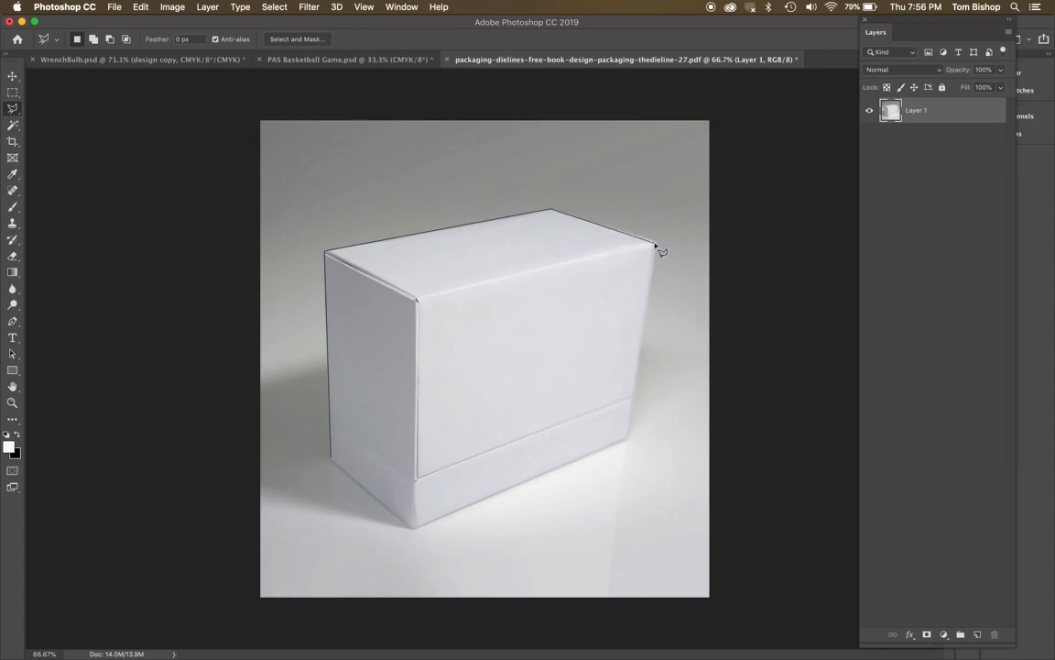
double_click(656, 246)
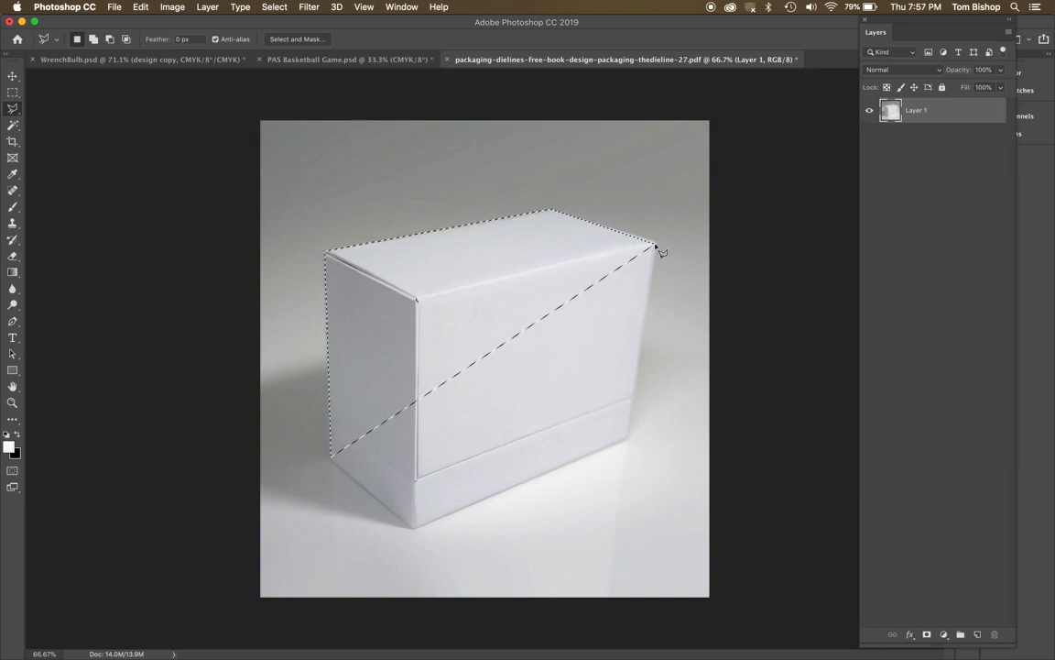
key(super+d)
Select the whole white box by tracing its outer corners with the Polygonal Lasso.
click(326, 252)
click(656, 244)
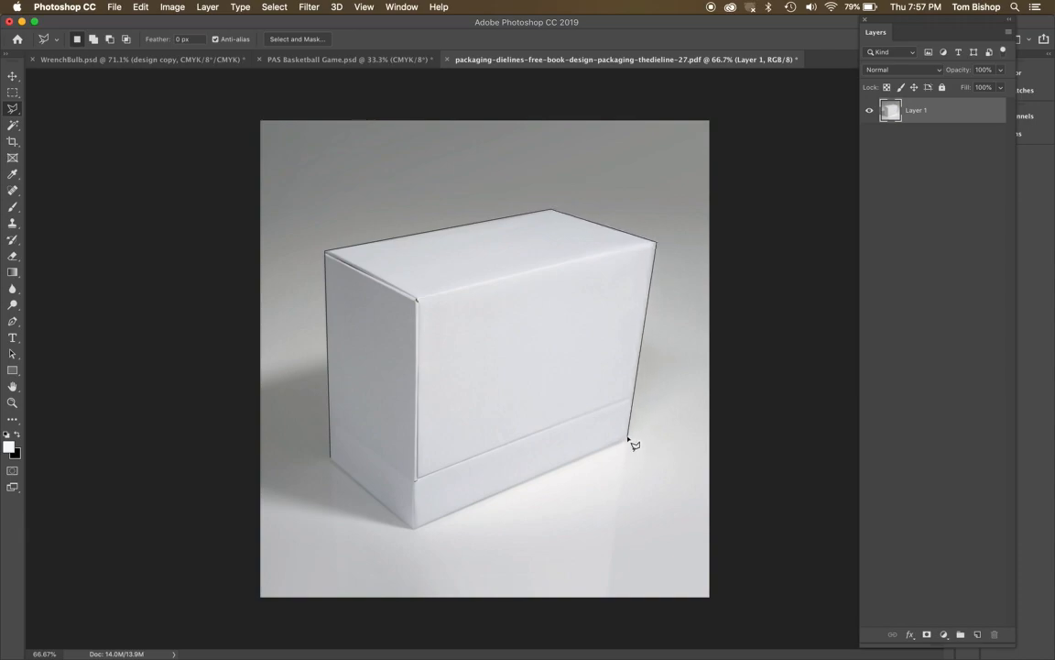
click(627, 438)
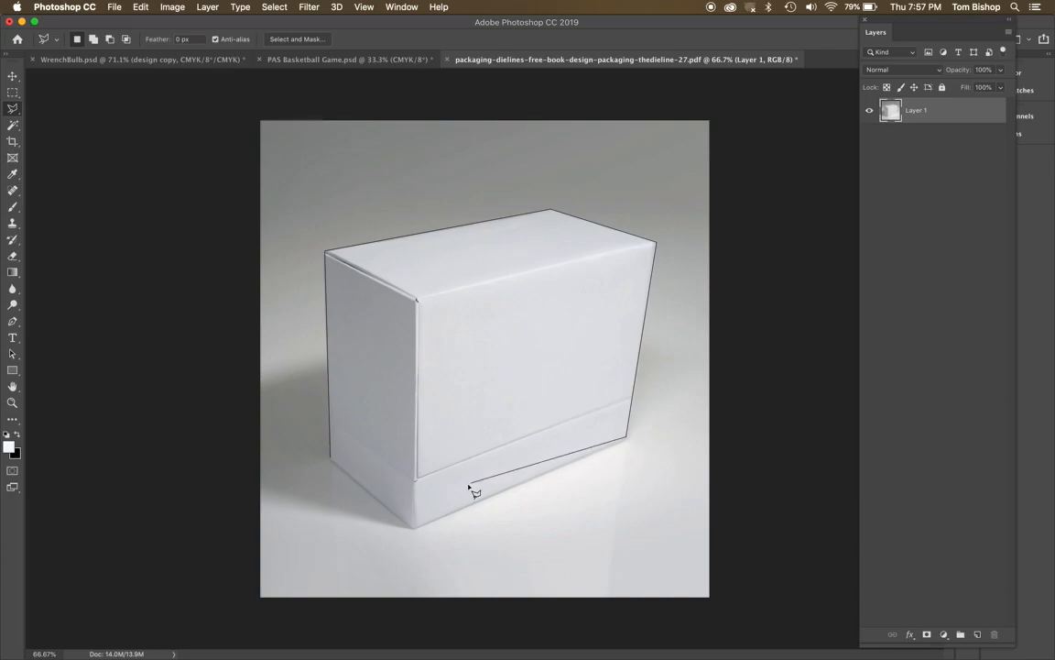
click(415, 529)
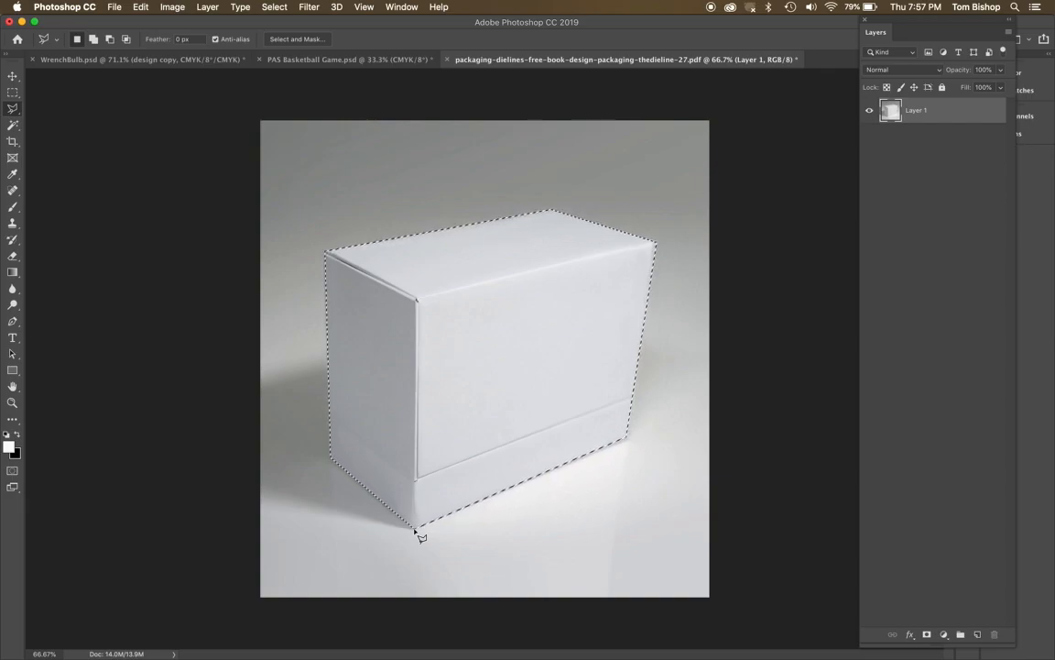
Feather the box selection with a radius of 2.
click(274, 6)
mouse_move(303, 191)
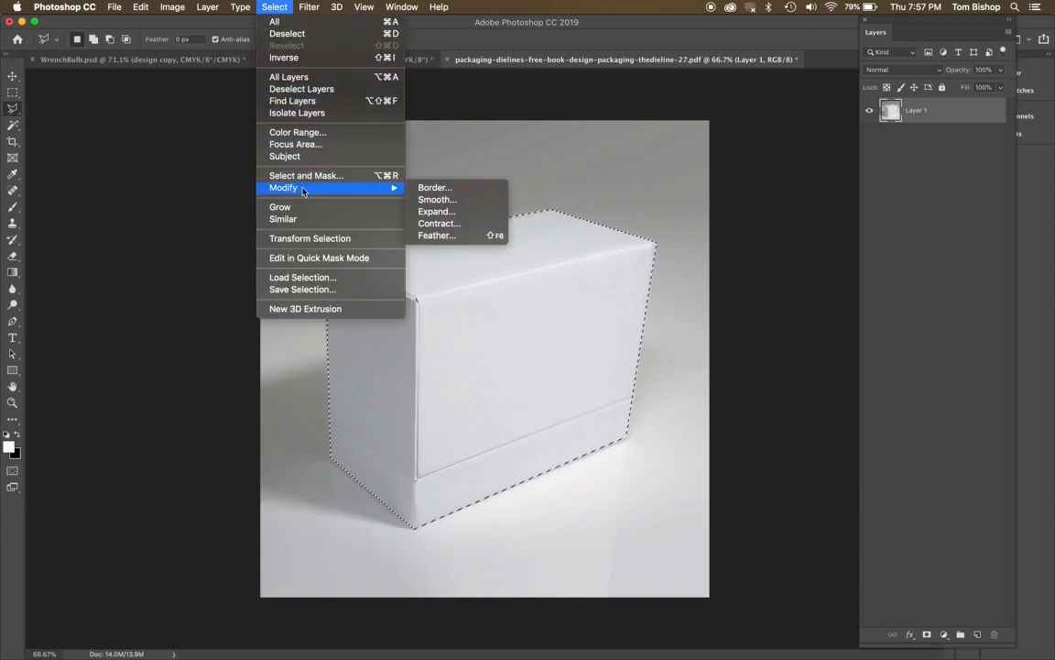
click(437, 235)
text(2)
key(Return)
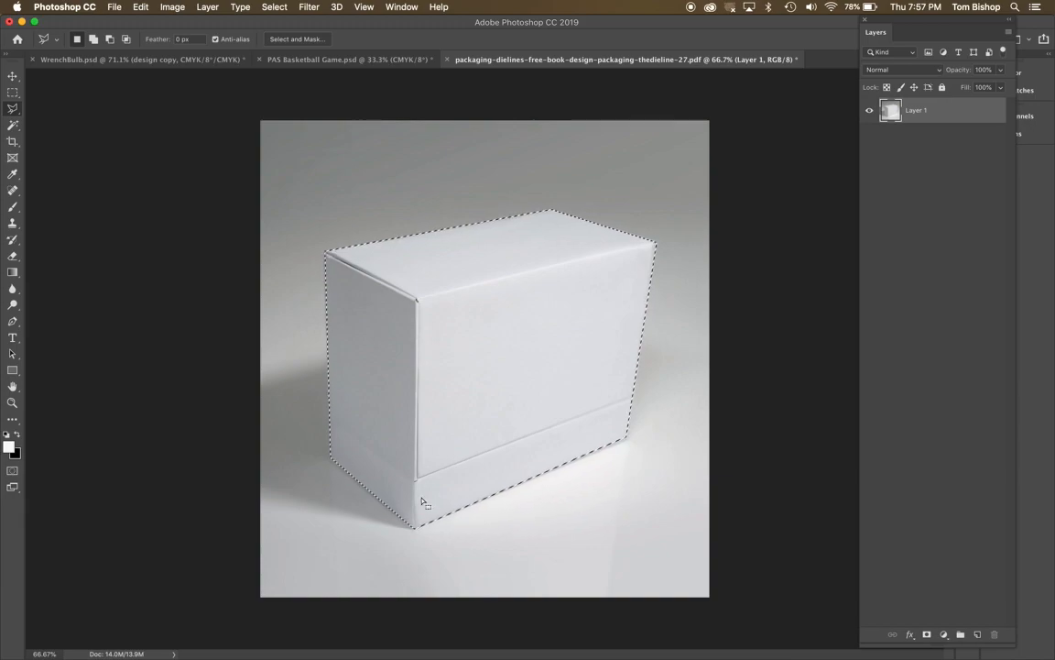
Check the selection edges around the box up close and save the selection as a new, unnamed channel.
super+click(417, 520)
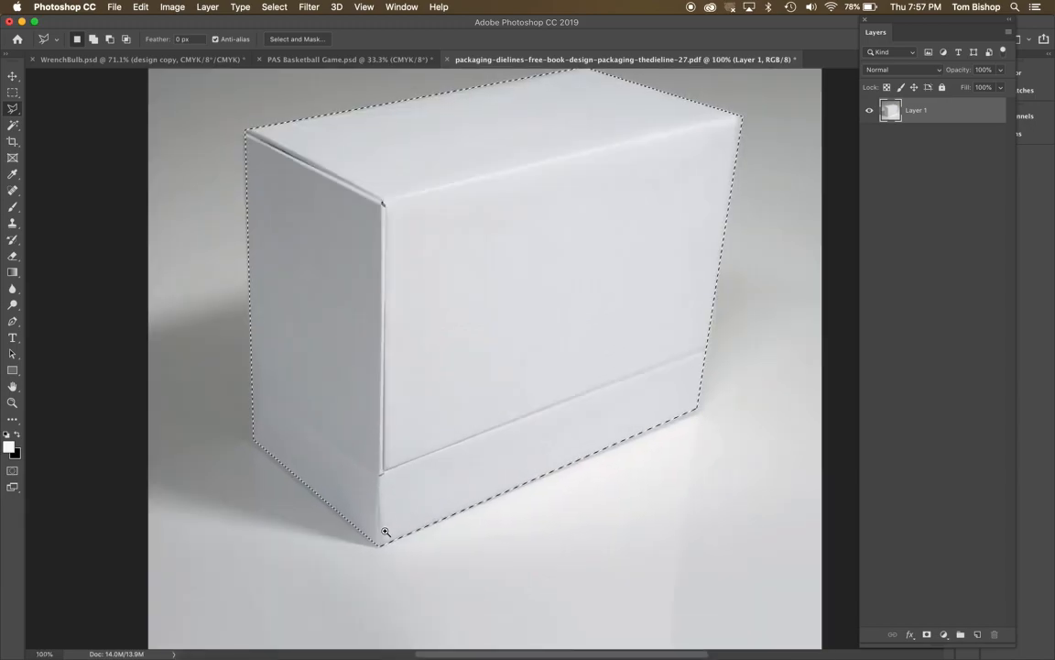
drag(384, 531, 373, 545)
scroll(546, 219, up, 15)
scroll(547, 219, down, 10)
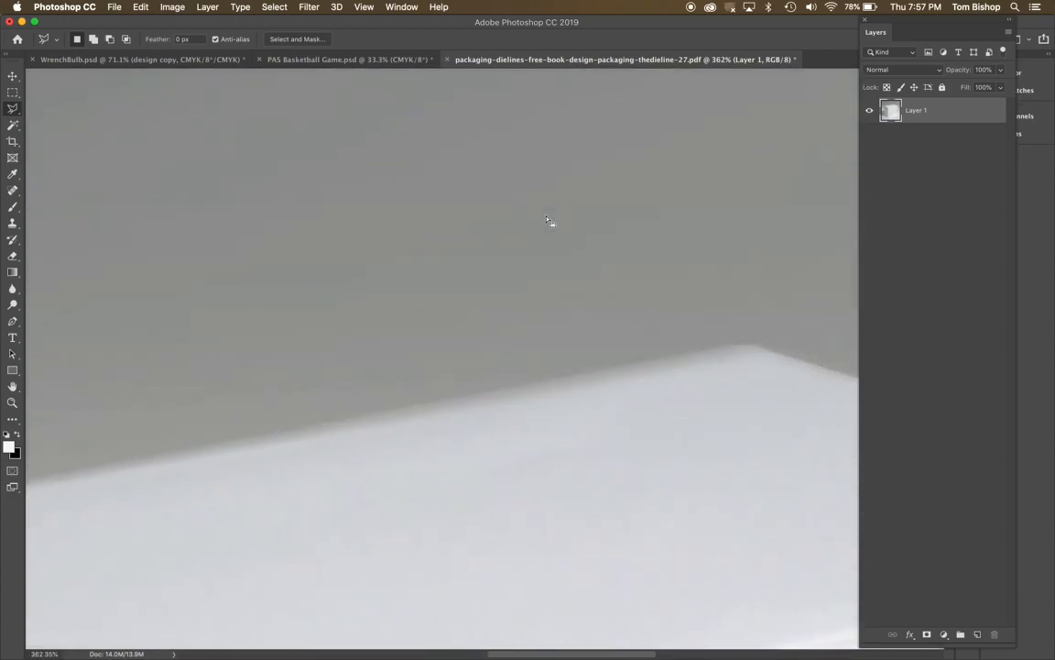
scroll(547, 220, right, 5)
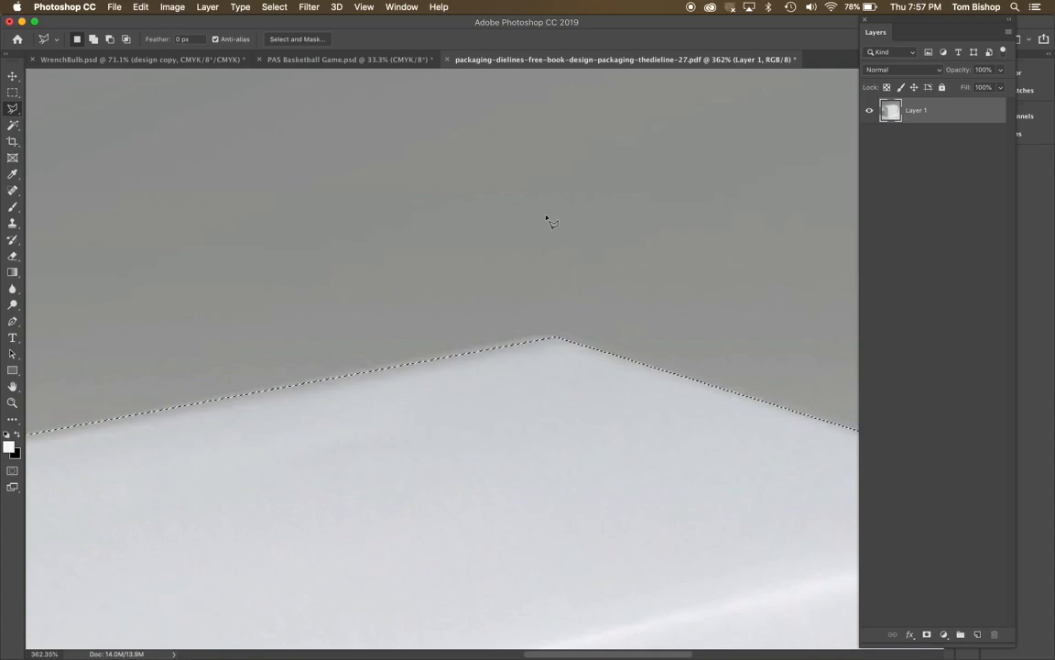
key(super+0)
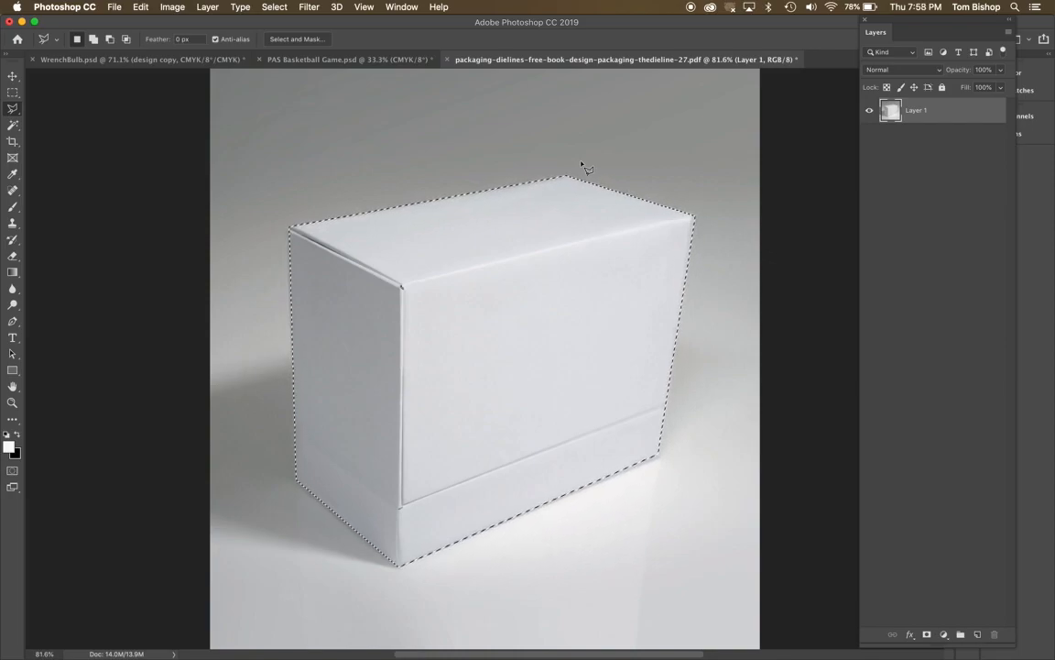
click(284, 7)
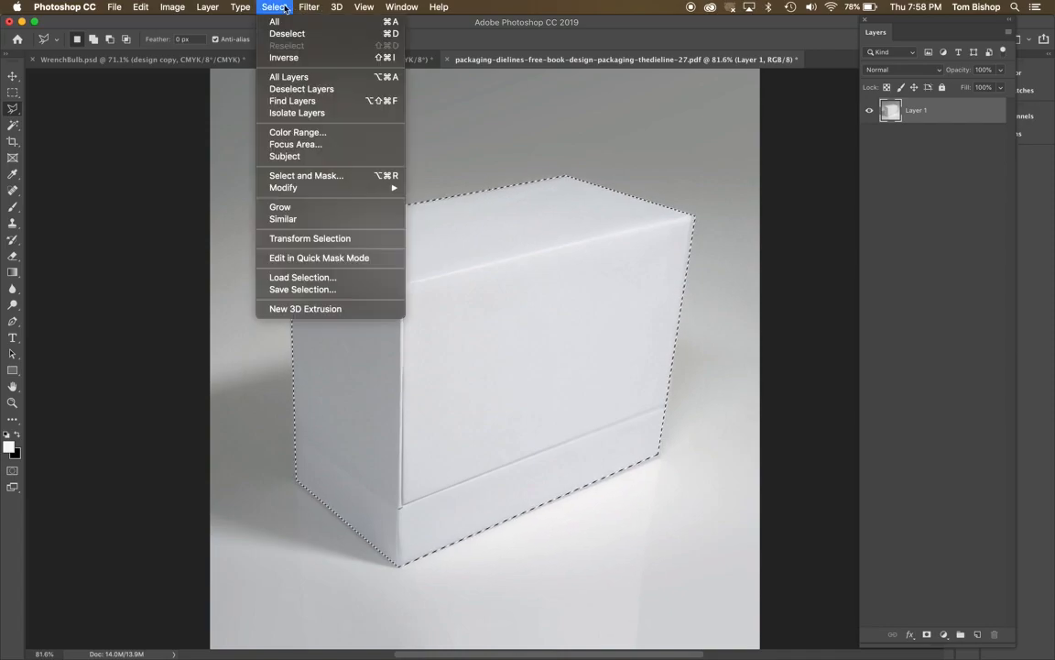
click(298, 289)
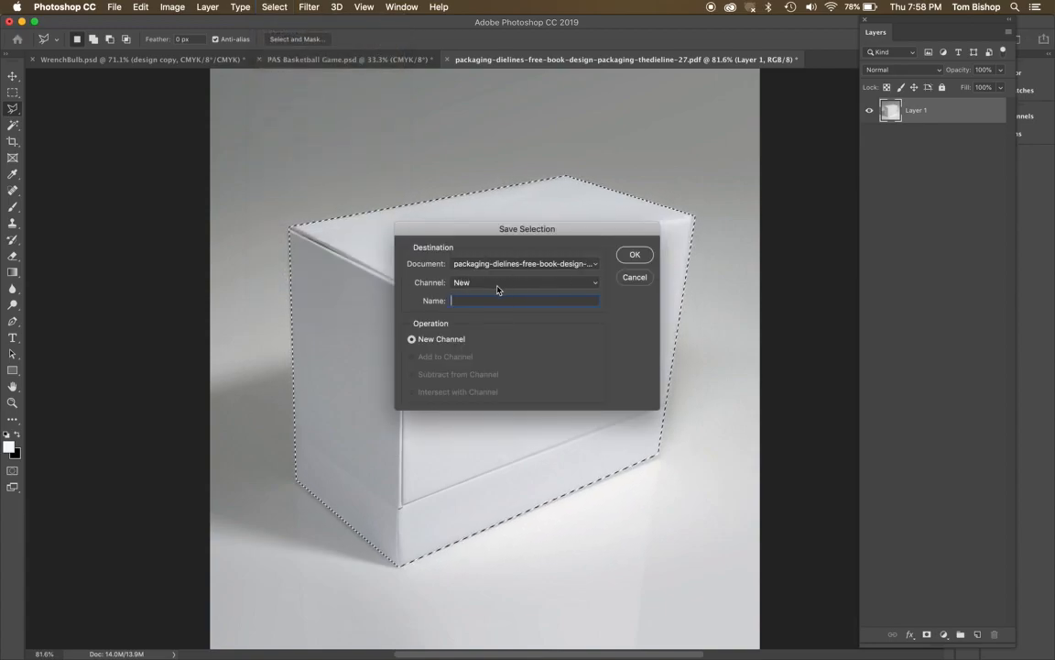
click(635, 257)
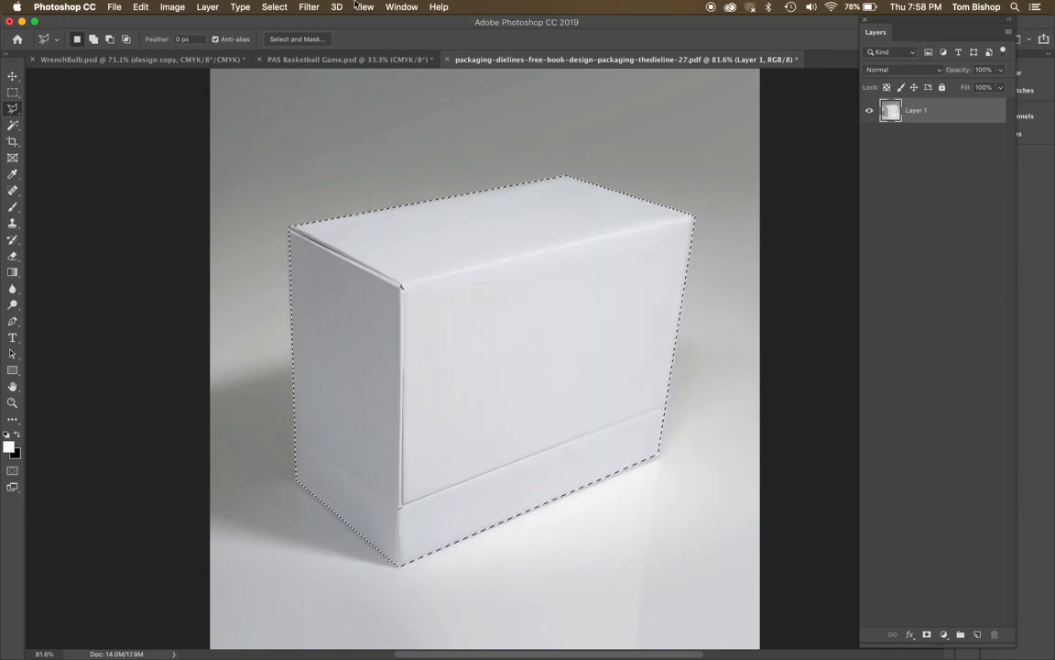
Deselect the box and make the saved Alpha 1 channel the only visible and active channel.
click(402, 11)
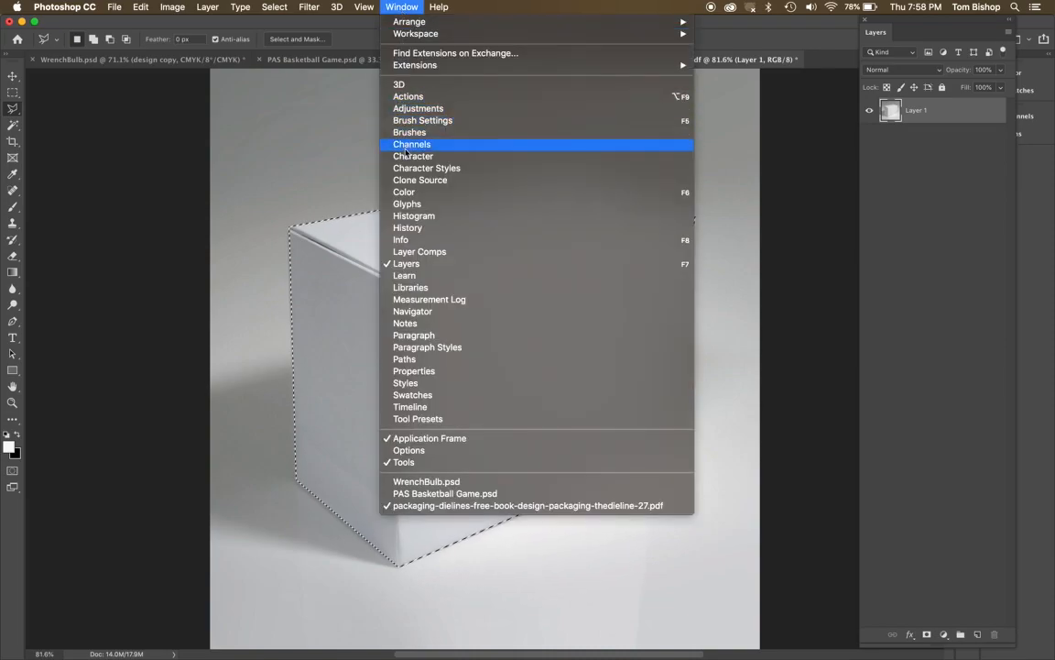
click(410, 145)
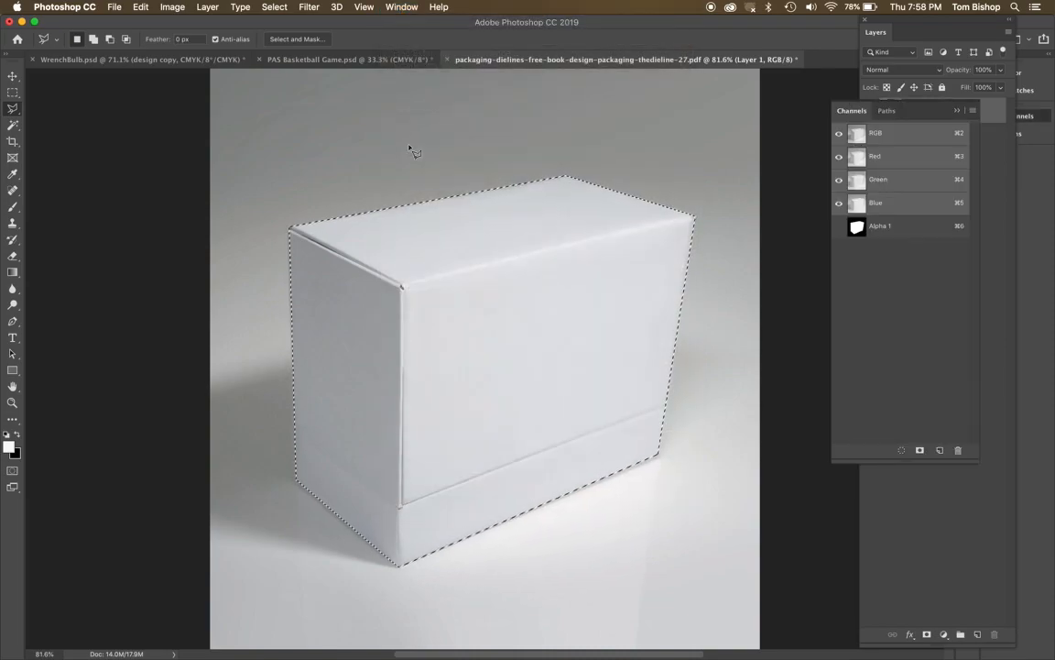
click(839, 226)
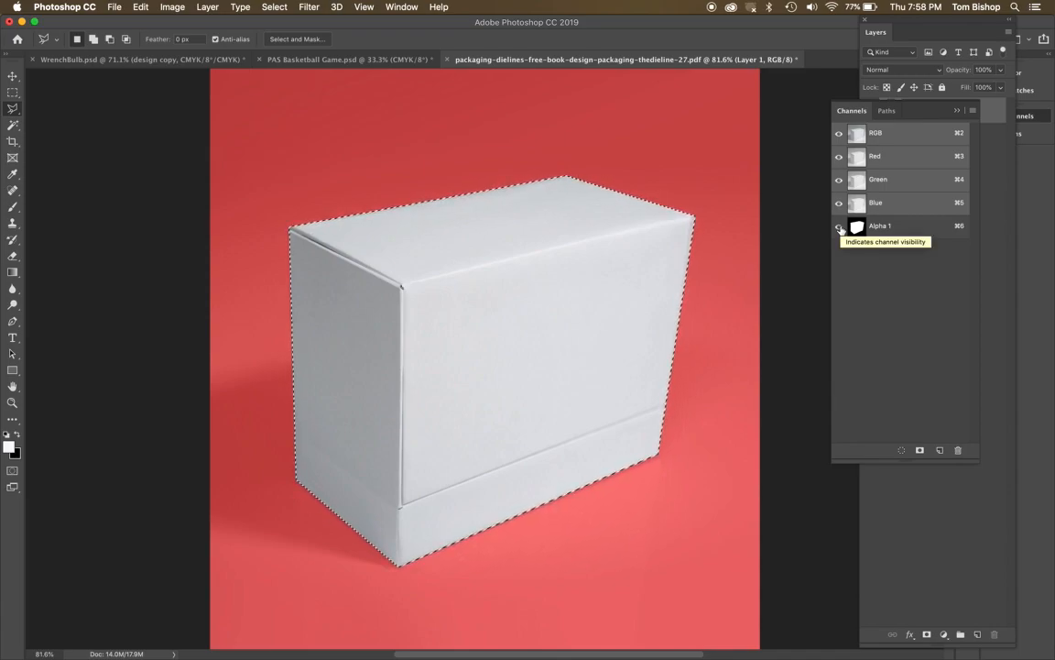
click(840, 134)
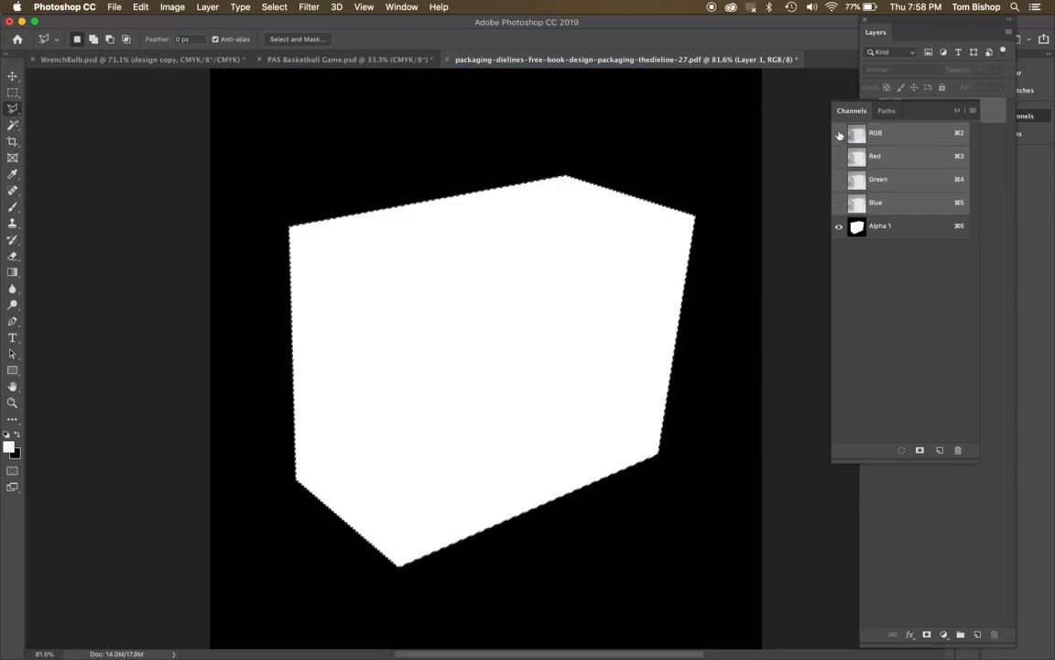
key(super+d)
click(916, 234)
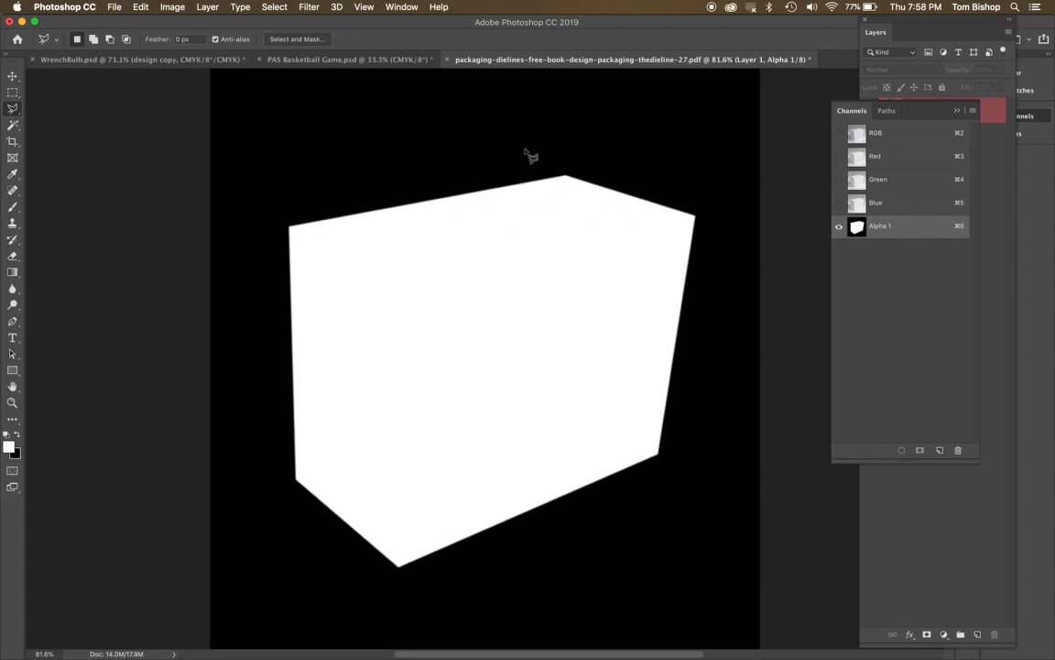
Soften the mask's edge around the box's top corner in Alpha 1 using the Blur tool with a soft 143 px brush.
click(12, 290)
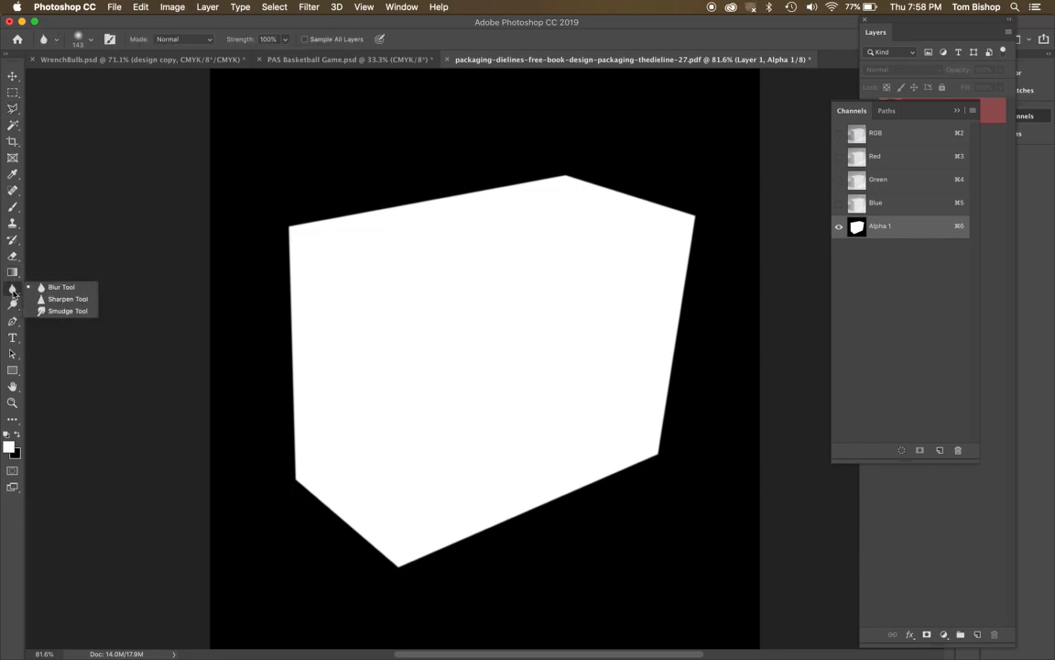
click(60, 286)
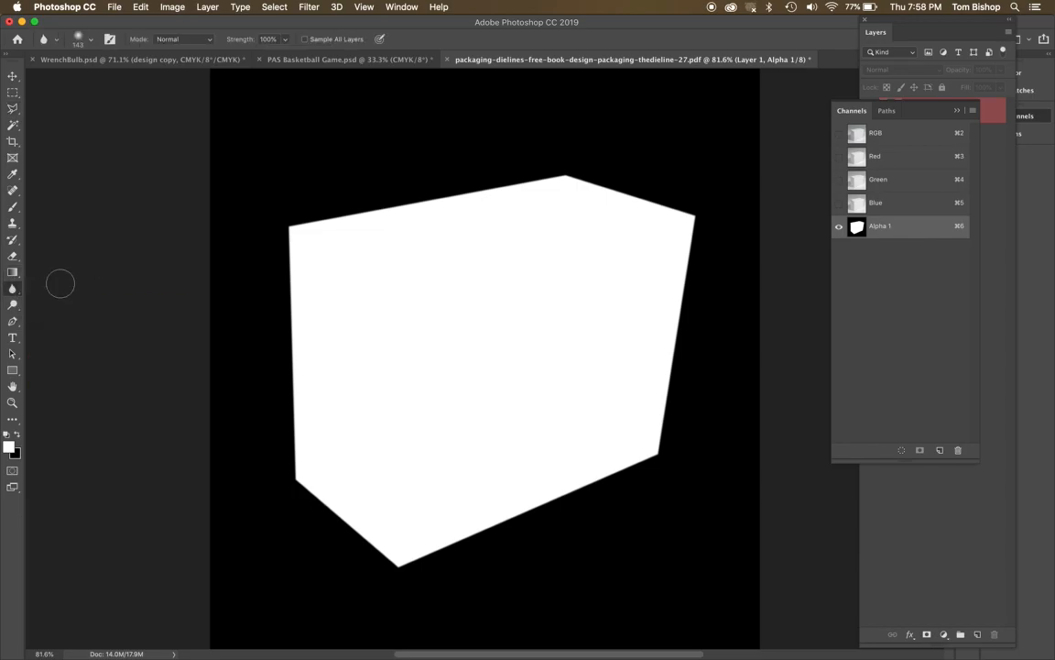
click(566, 191)
click(565, 191)
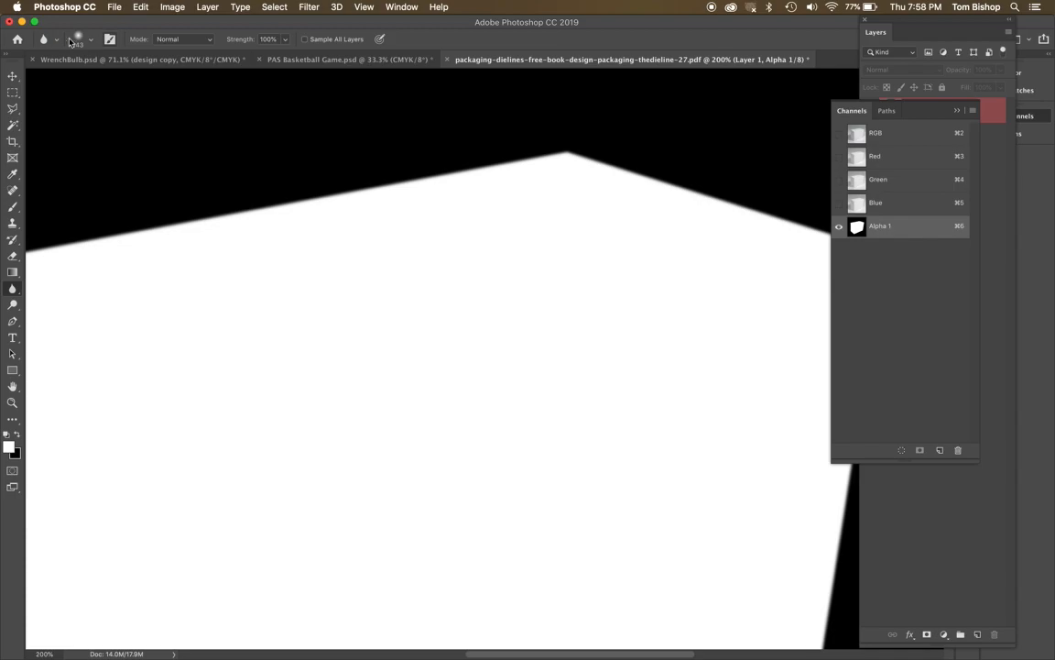
click(91, 43)
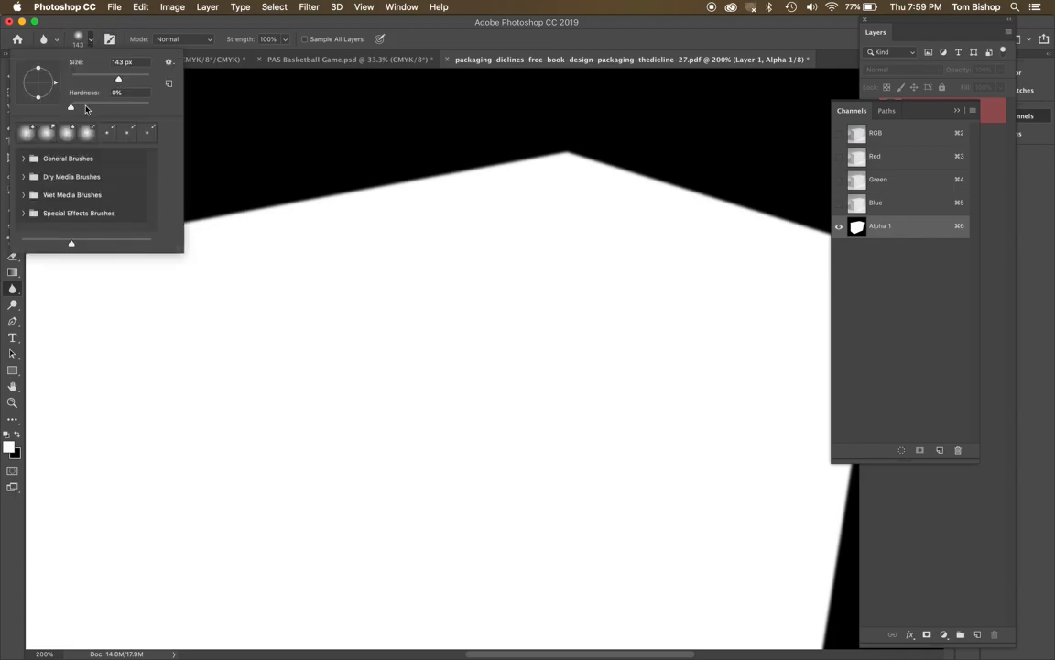
click(555, 155)
mouse_move(602, 170)
mouse_down()
mouse_move(567, 168)
mouse_move(579, 158)
mouse_move(522, 166)
mouse_move(532, 171)
mouse_move(502, 163)
mouse_move(556, 167)
mouse_move(591, 157)
mouse_move(513, 163)
mouse_move(662, 178)
mouse_move(547, 173)
mouse_move(561, 160)
mouse_move(542, 159)
mouse_move(597, 160)
mouse_move(481, 174)
mouse_move(637, 181)
mouse_up()
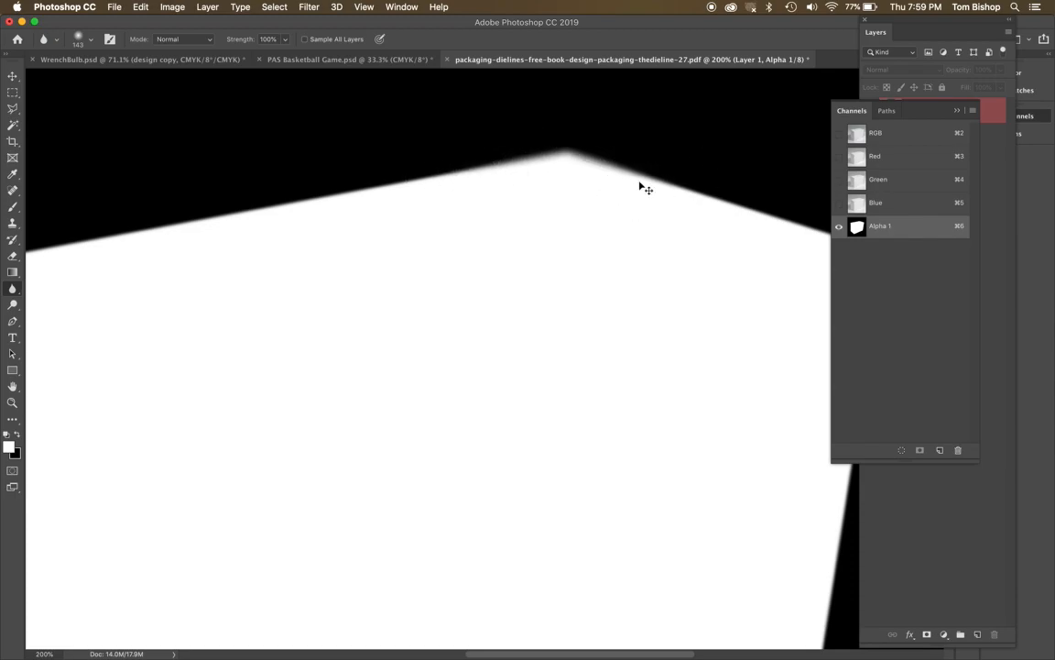
key(super+0)
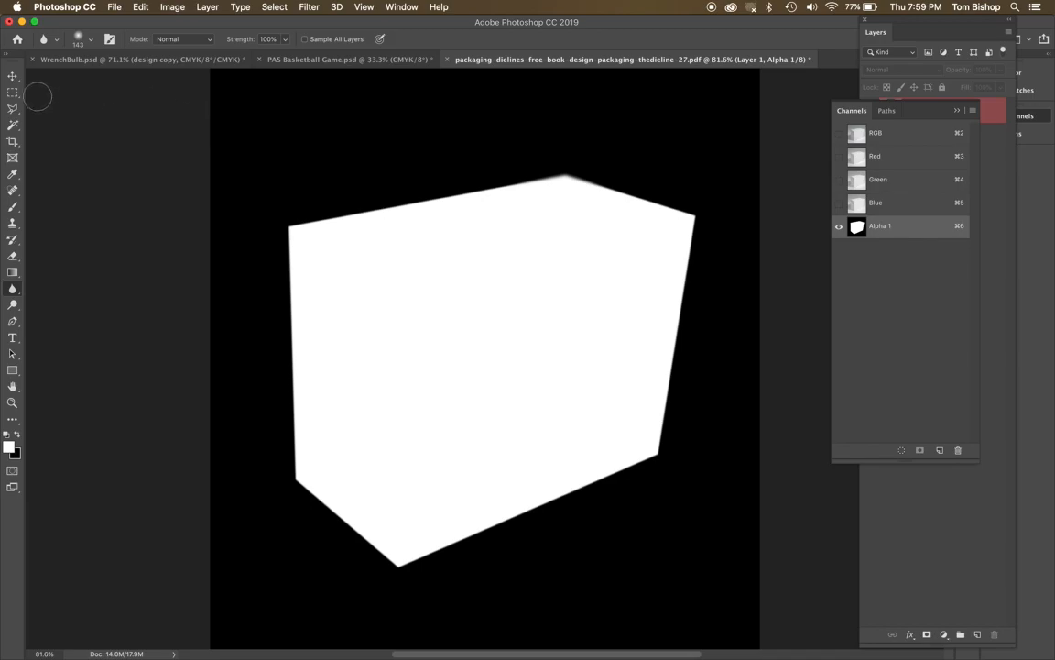
Select the upper part of the mask across its full width with a rectangular marquee and feather the selection by 100 pixels.
click(13, 92)
drag(198, 323, 791, 169)
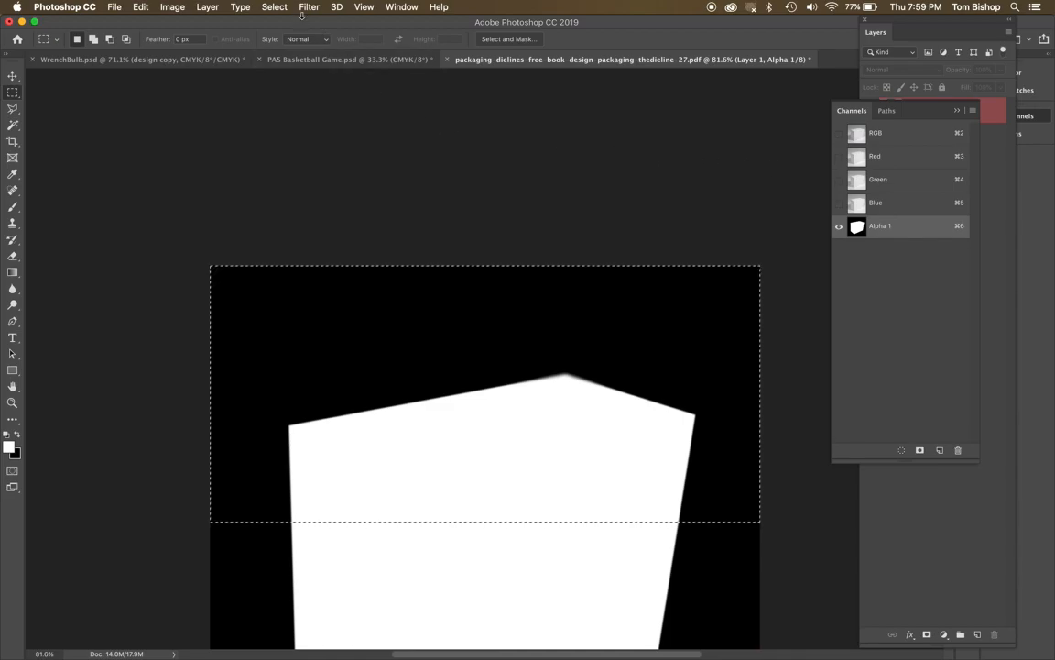
click(271, 7)
mouse_move(306, 188)
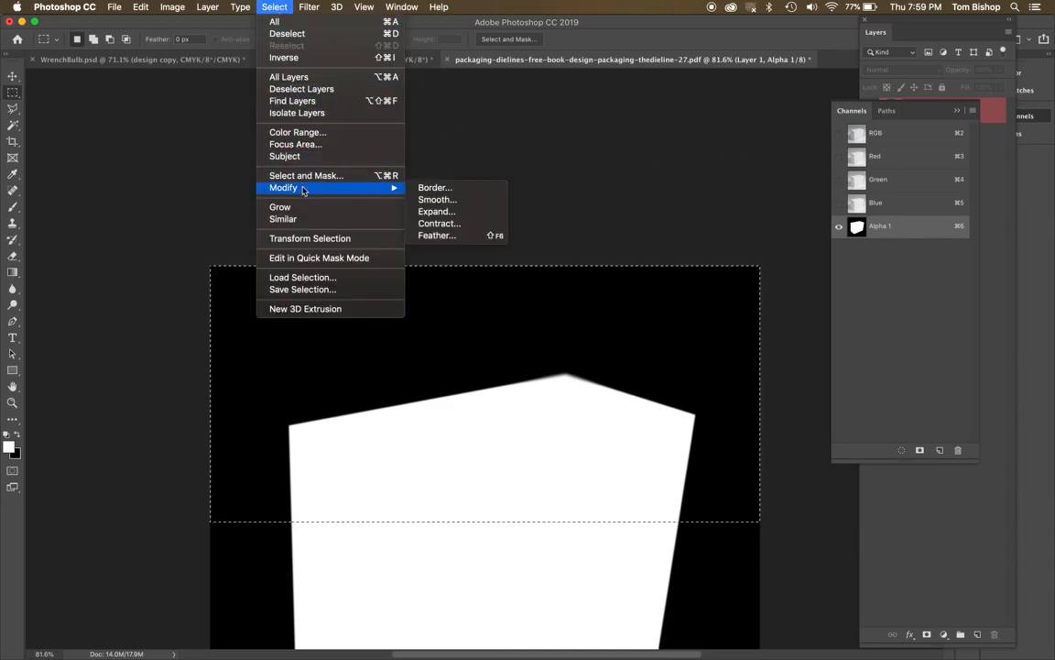
click(435, 235)
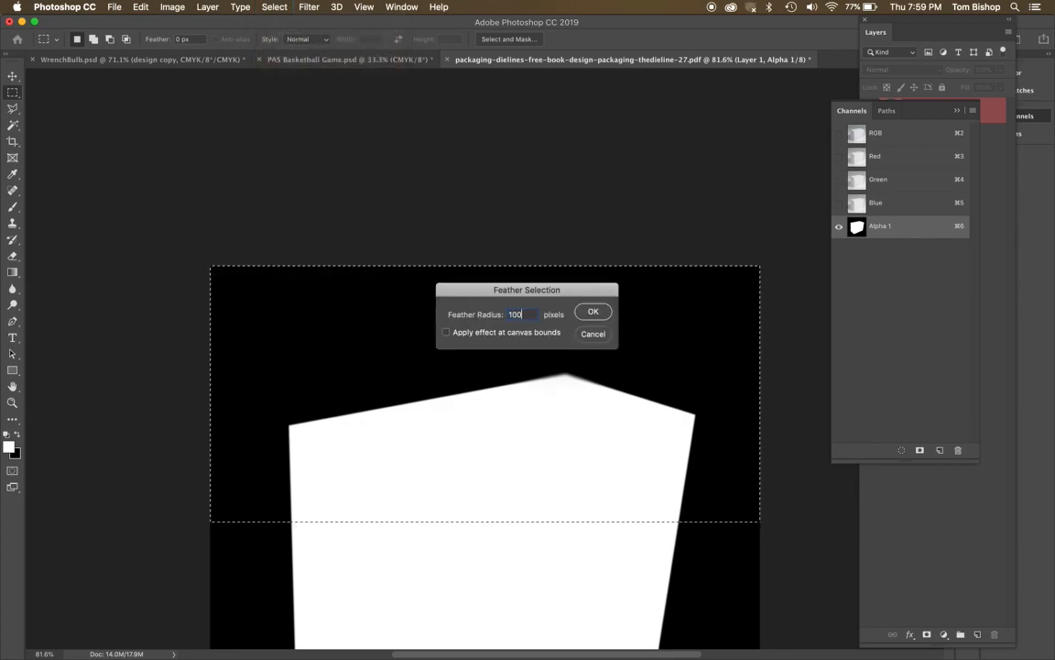
key(Return)
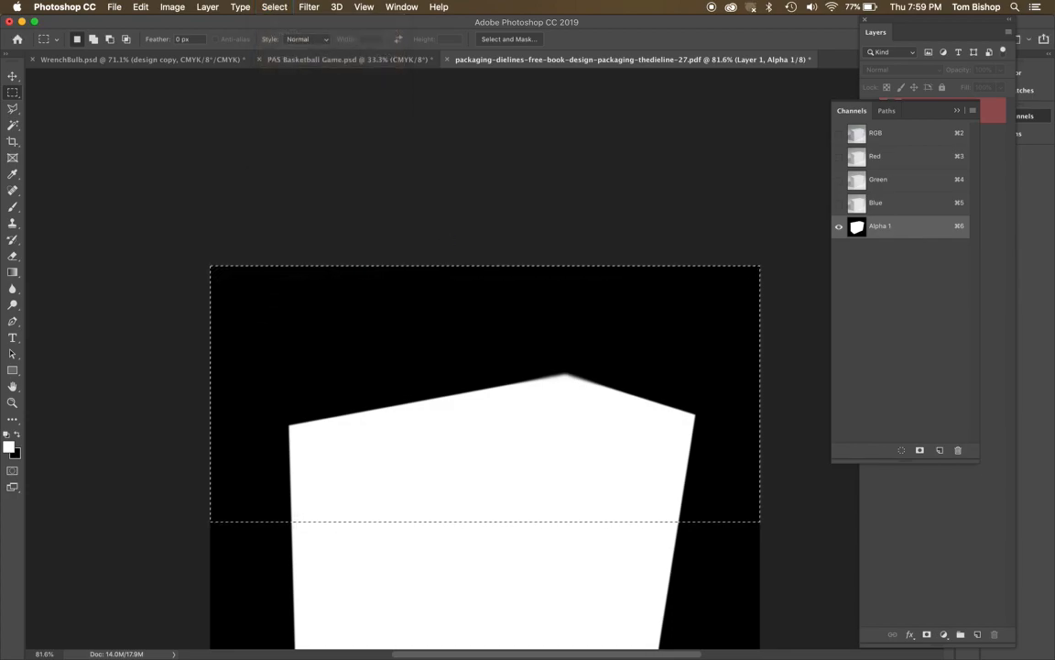
Apply a Gaussian Blur with a radius of 4.8 pixels to the selected upper part of the mask and deselect.
click(309, 7)
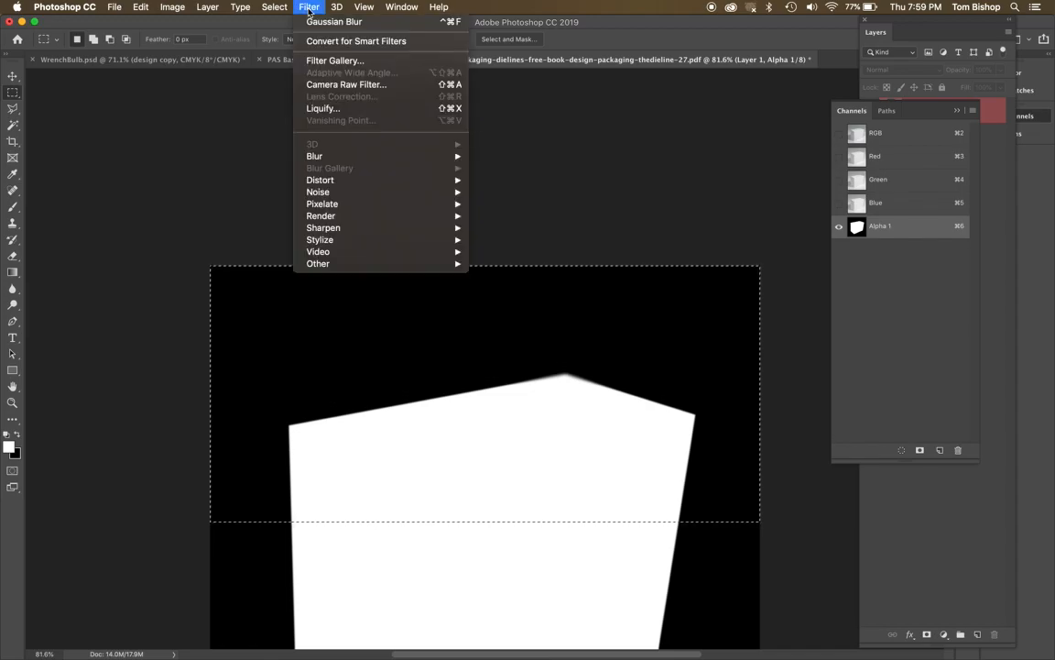
mouse_move(335, 162)
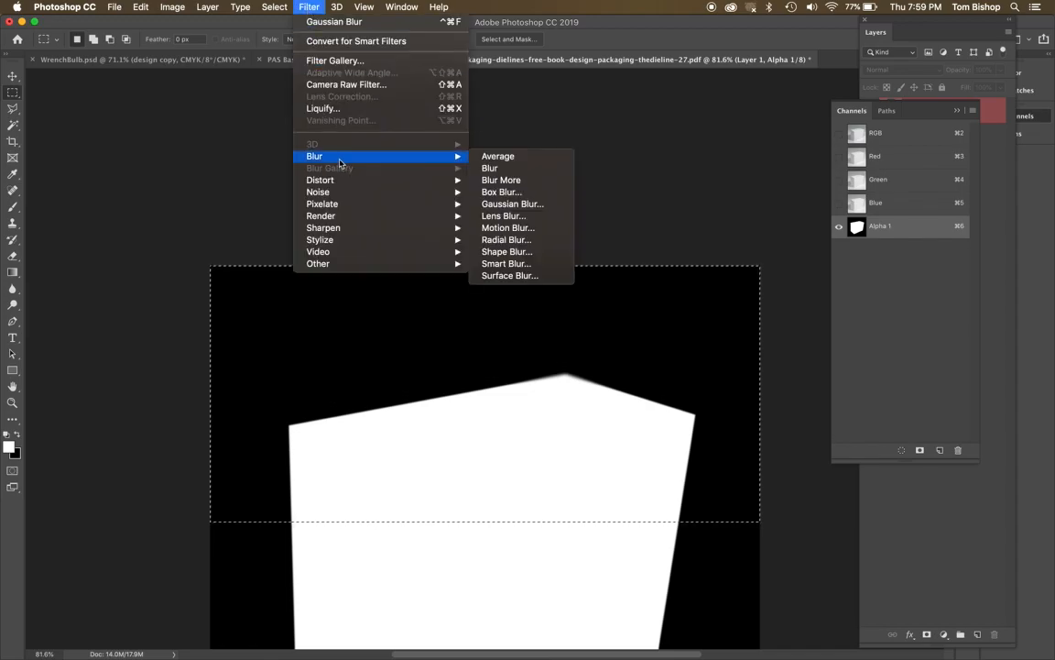
click(521, 204)
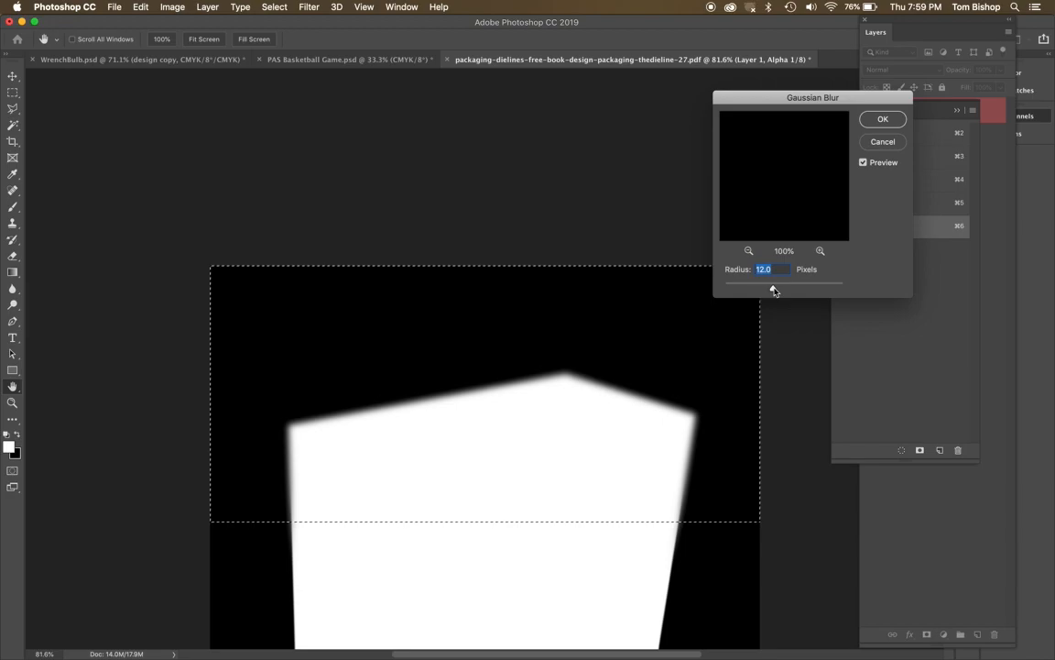
drag(746, 292, 757, 291)
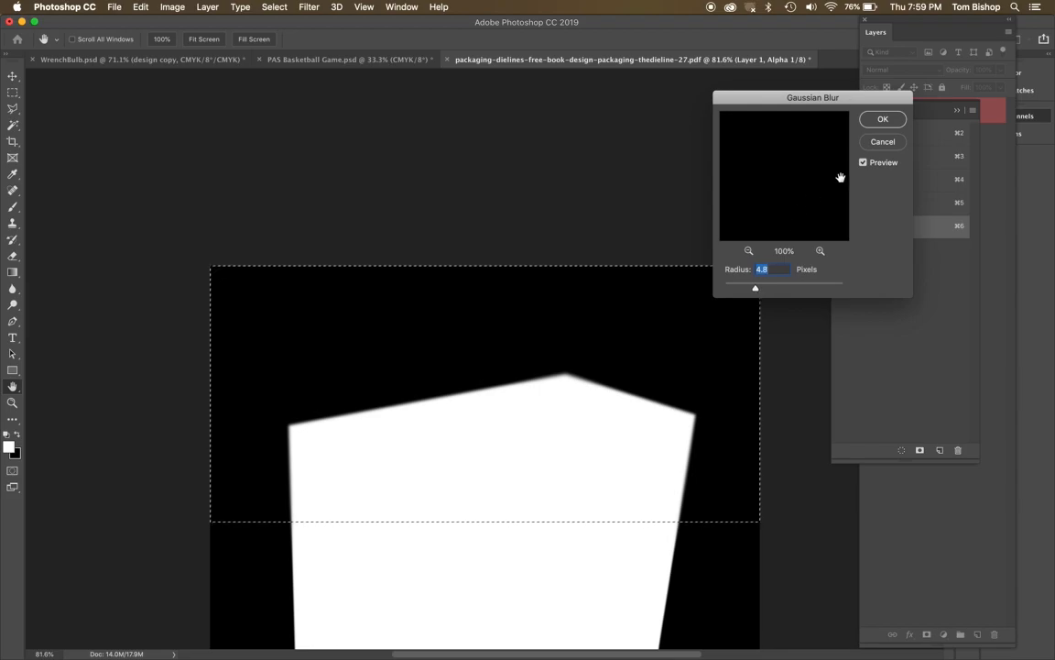
click(883, 120)
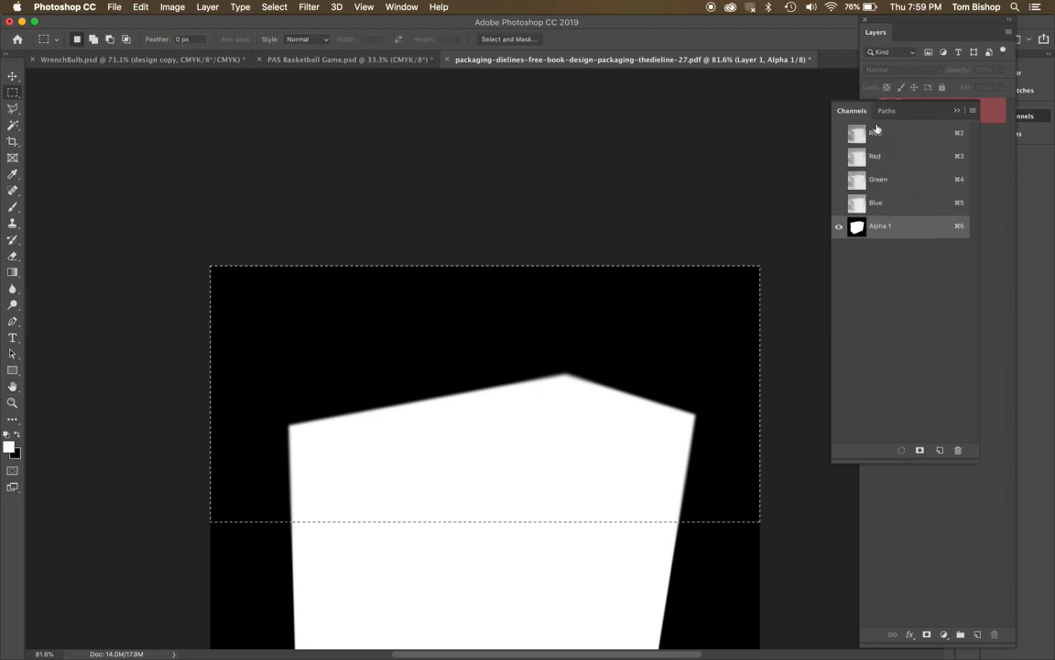
key(super+d)
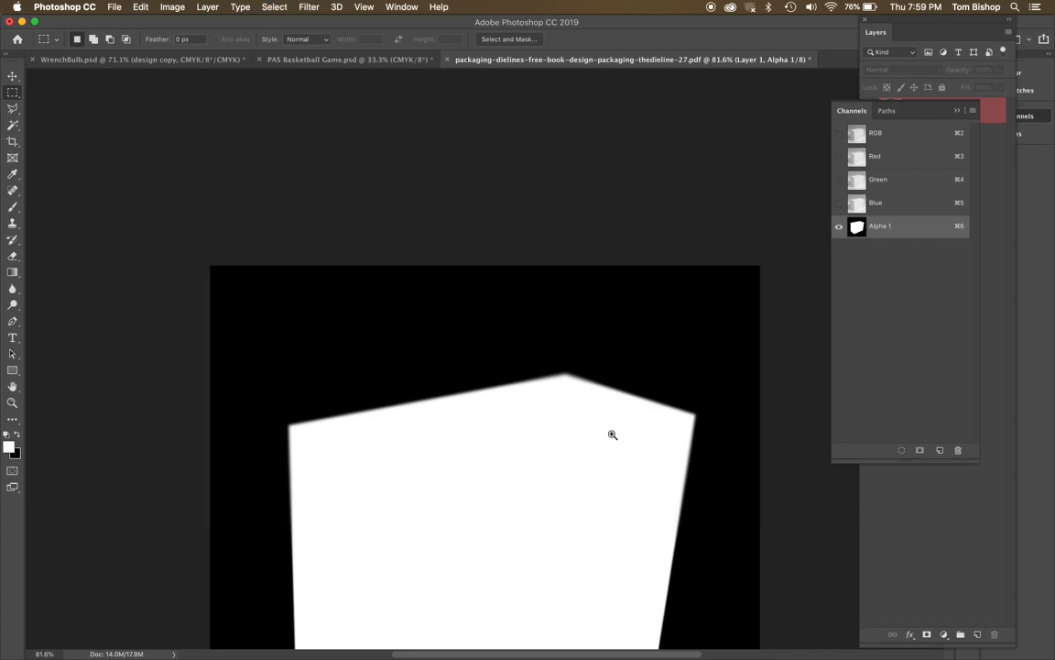
Examine up close how the blur fades along the mask's top and side edges, then return to the whole image.
click(575, 452)
click(575, 454)
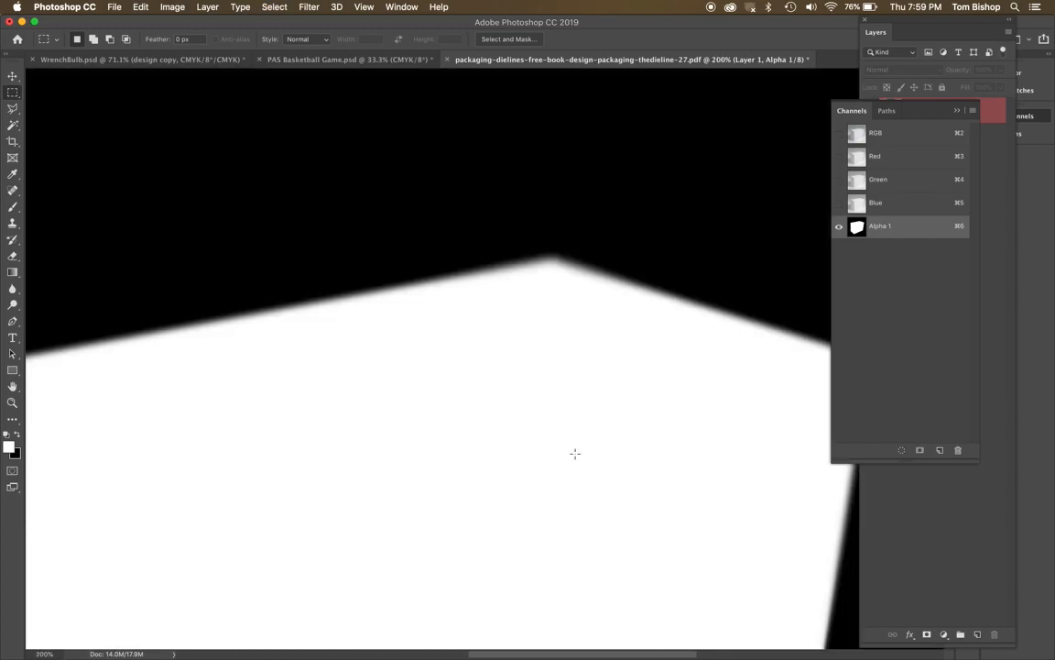
scroll(574, 453, up, 5)
scroll(574, 453, left, 10)
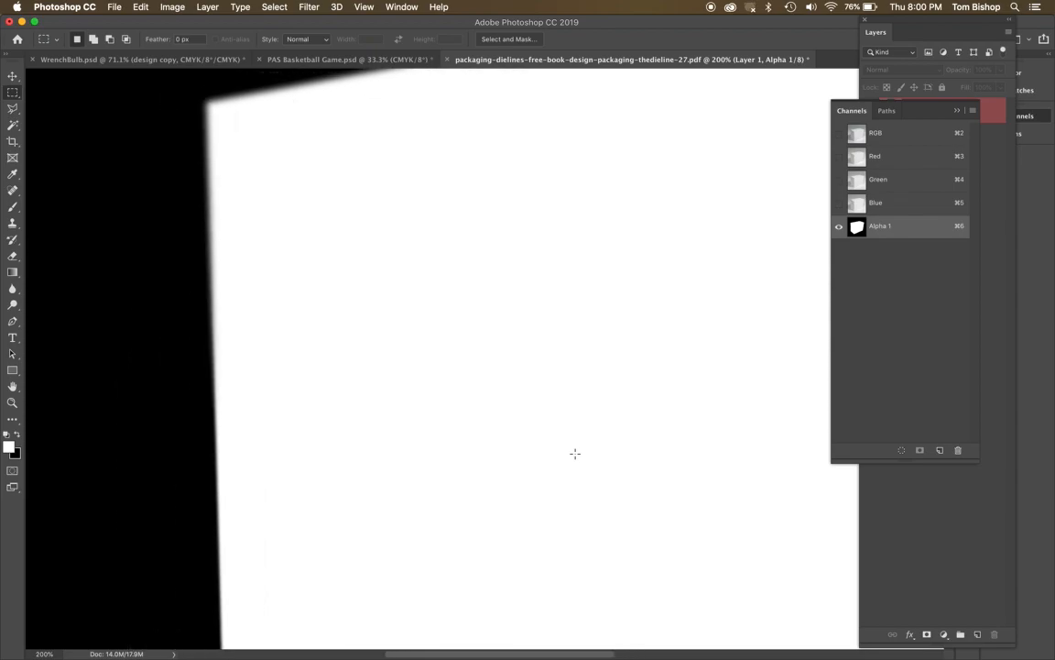
scroll(575, 454, up, 1)
scroll(575, 453, left, 1)
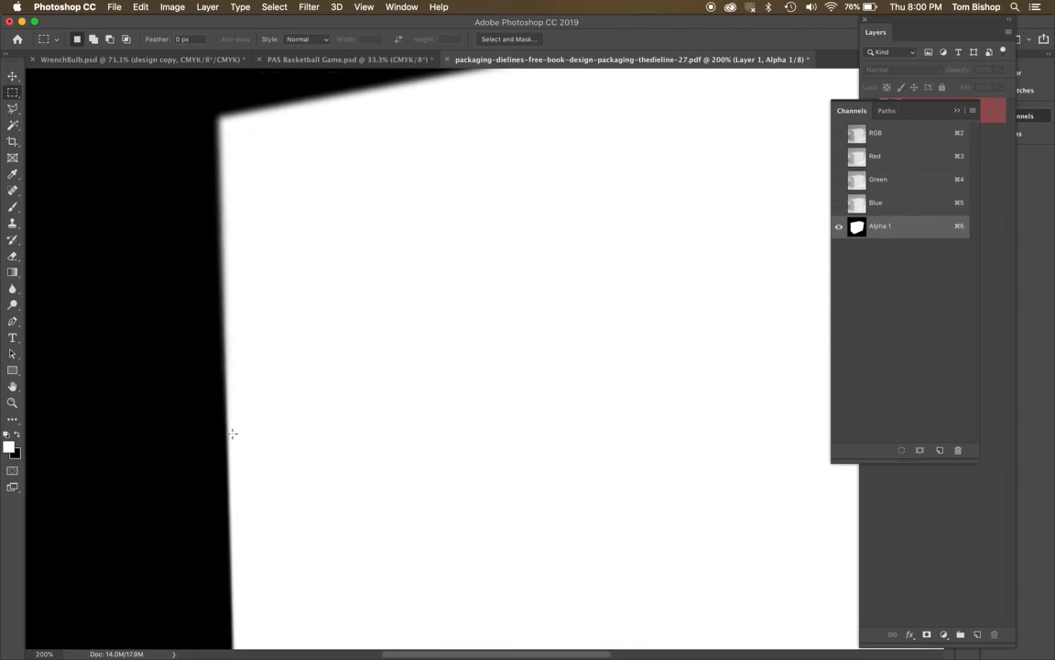
key(super+0)
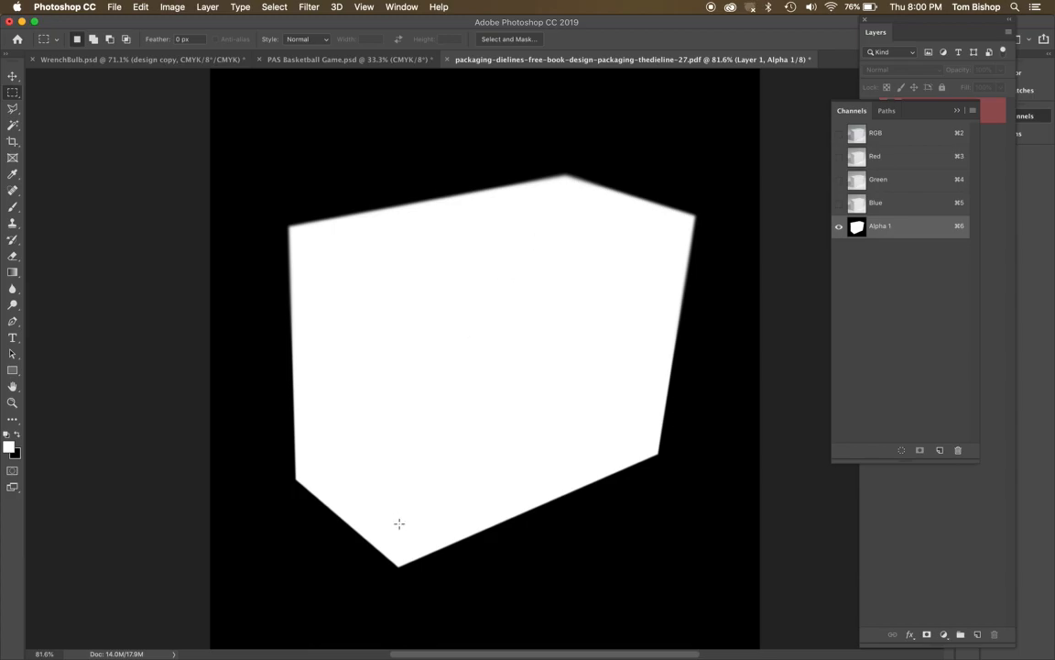
Show the RGB composite, hide Alpha 1, and make the RGB channels active.
click(839, 134)
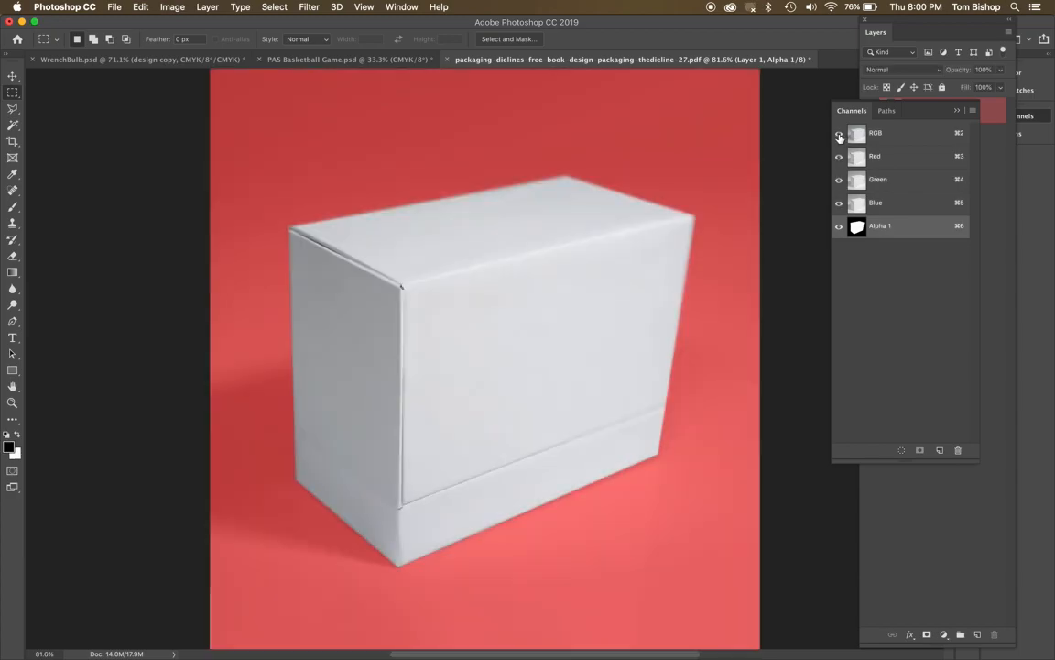
click(839, 227)
click(902, 135)
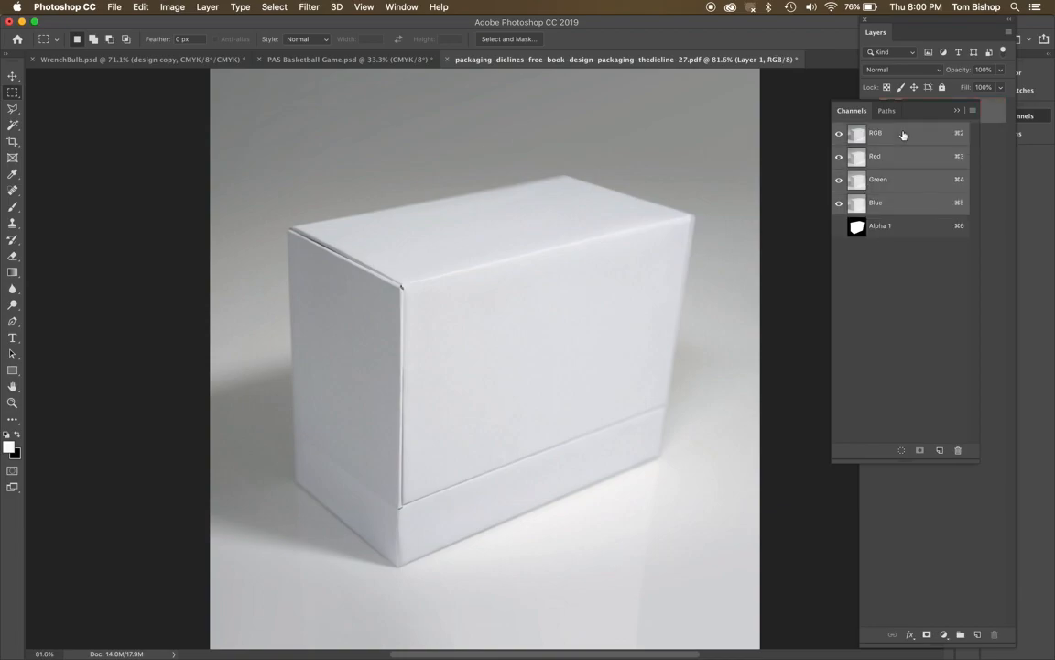
Dock the Channels and Paths panels together with the Layers panel and bring the layers into view.
drag(851, 116, 880, 35)
drag(847, 110, 952, 37)
click(875, 34)
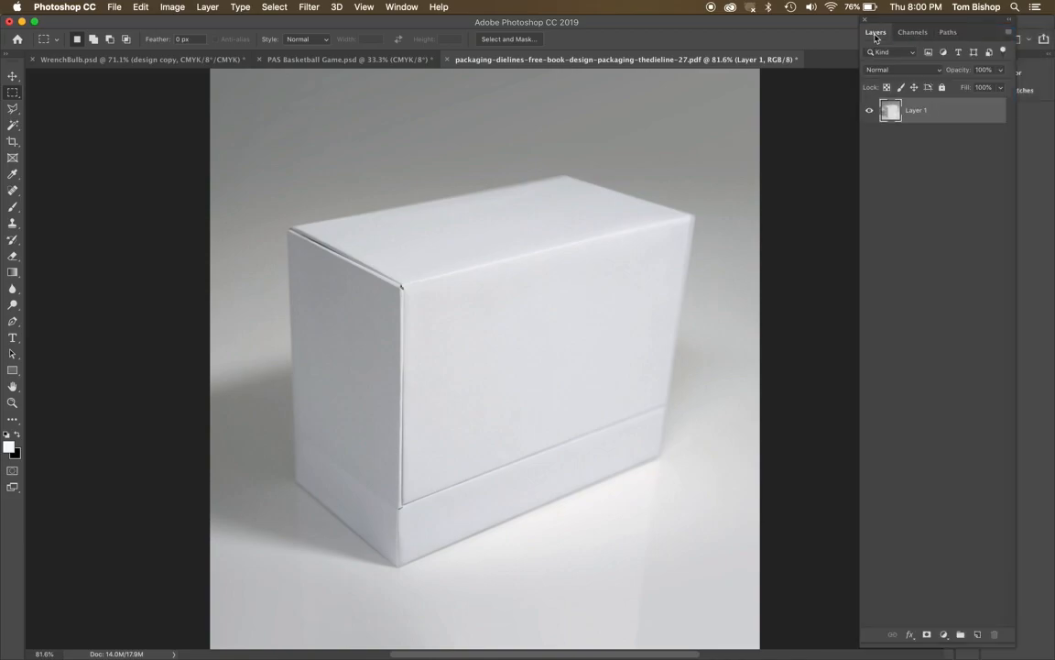
Create a new empty layer above Layer 1 with the default name, Normal mode and 100% opacity.
click(1009, 31)
click(925, 38)
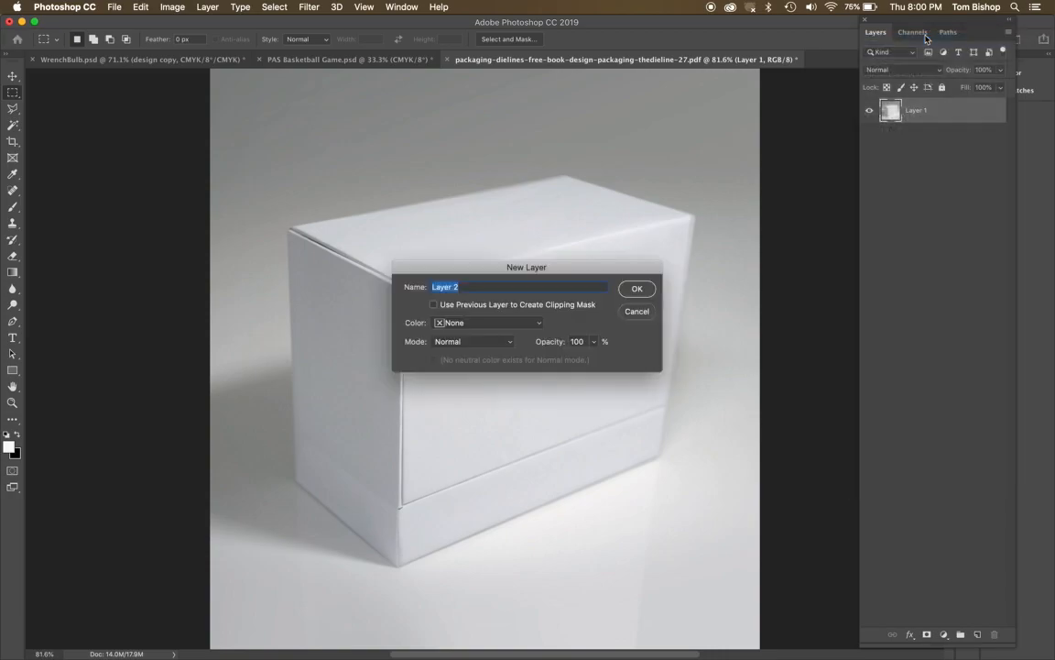
click(637, 289)
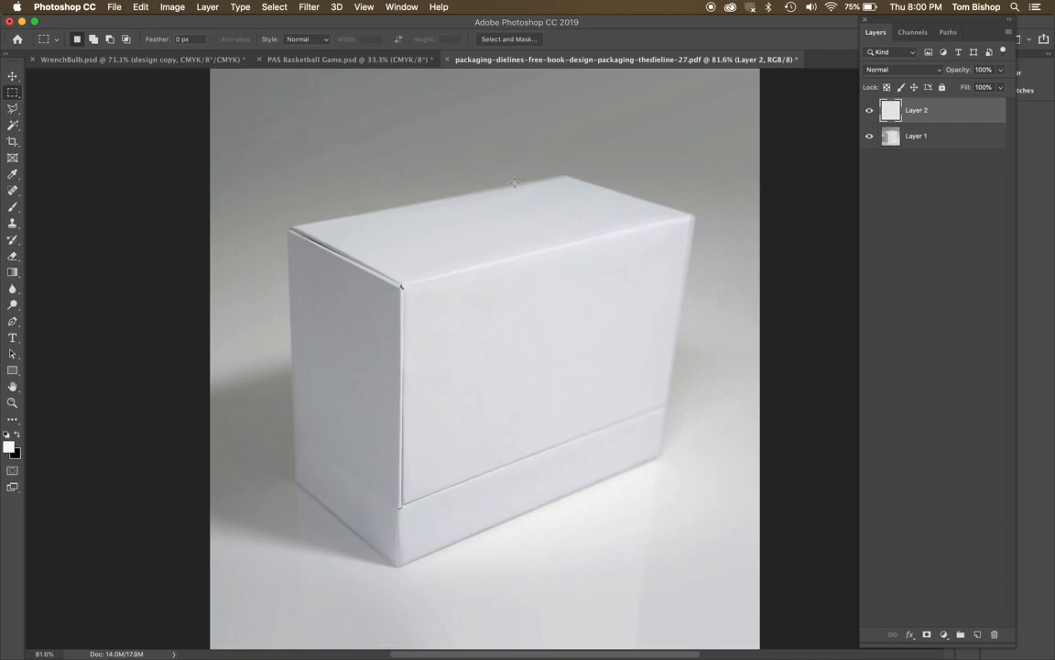
Load the Alpha 1 channel as a new, non-inverted selection around the box and keep the new layer active.
click(275, 7)
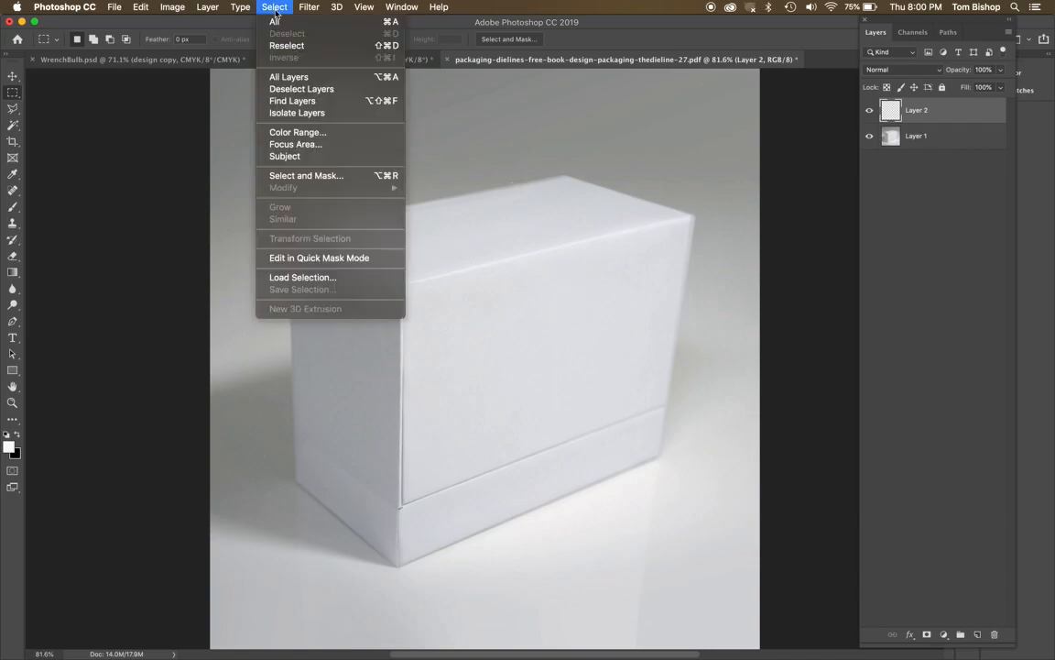
click(300, 277)
click(514, 285)
click(513, 300)
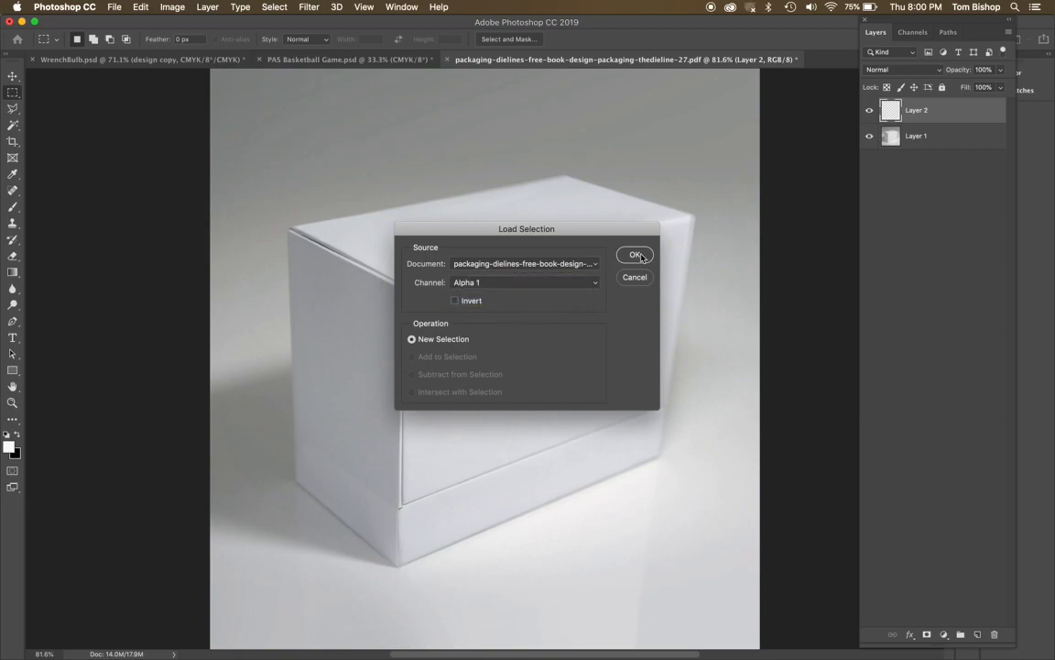
click(635, 255)
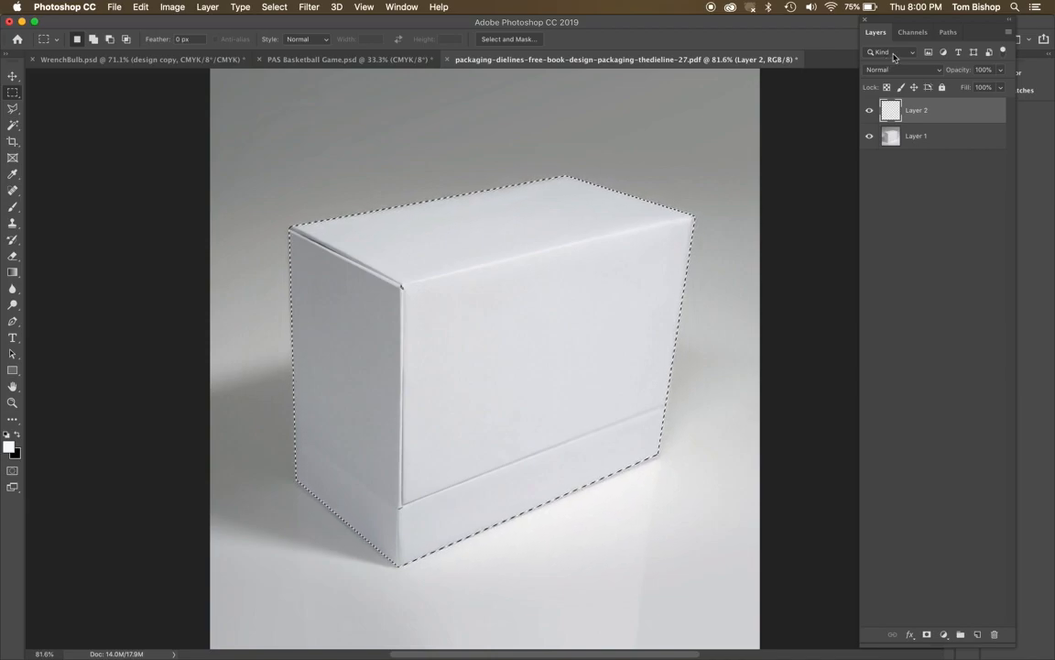
click(912, 32)
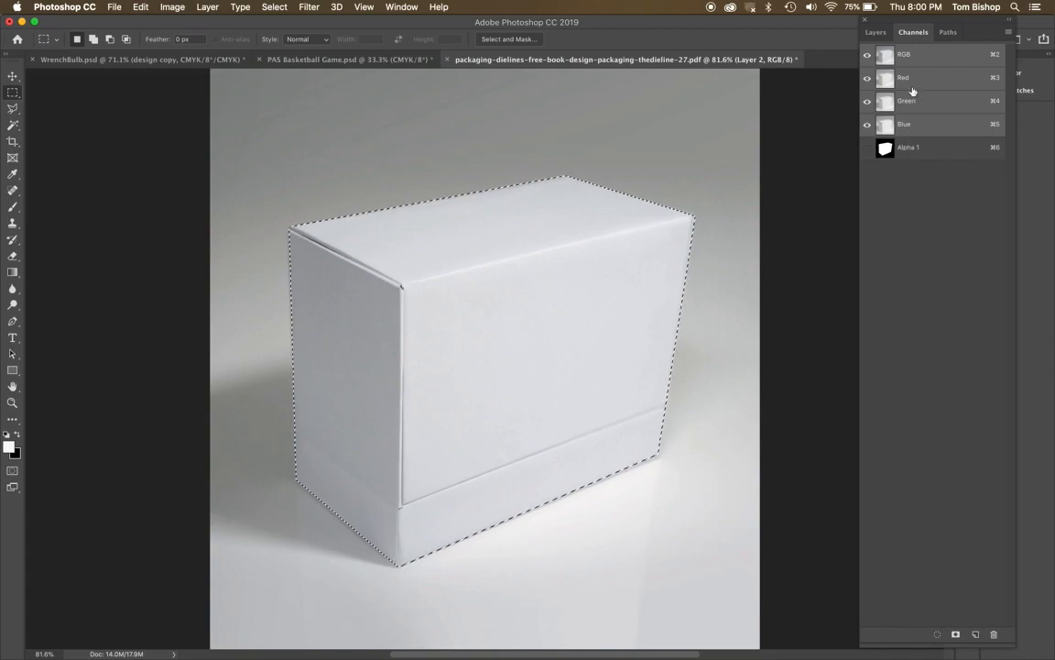
click(881, 35)
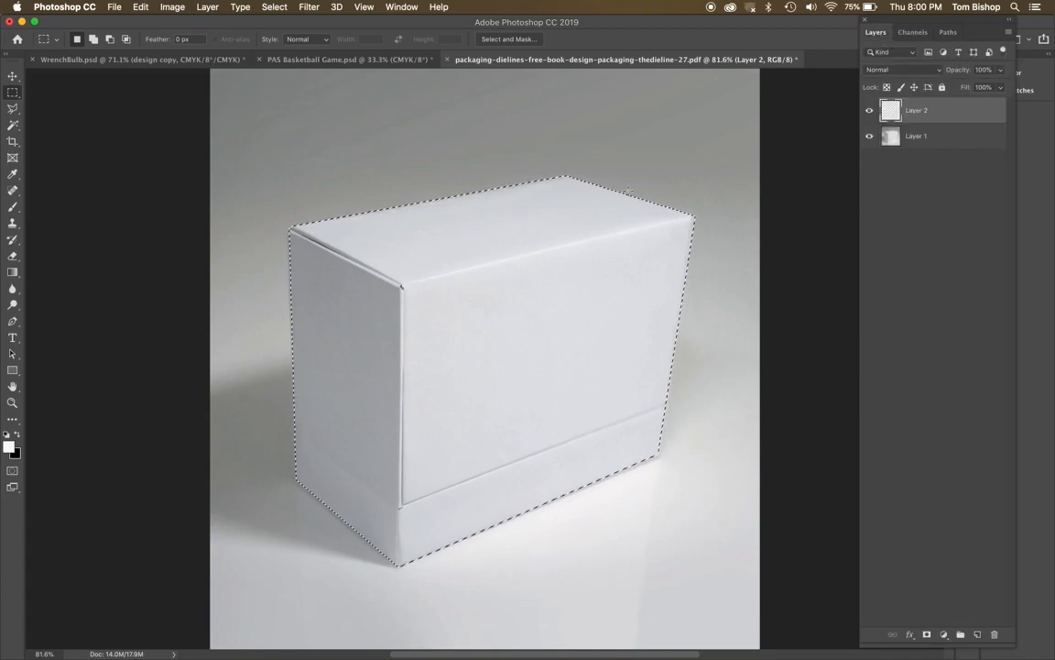
Fill the box selection on the new layer with bright green #29f73c in Normal mode at 100% opacity.
click(140, 7)
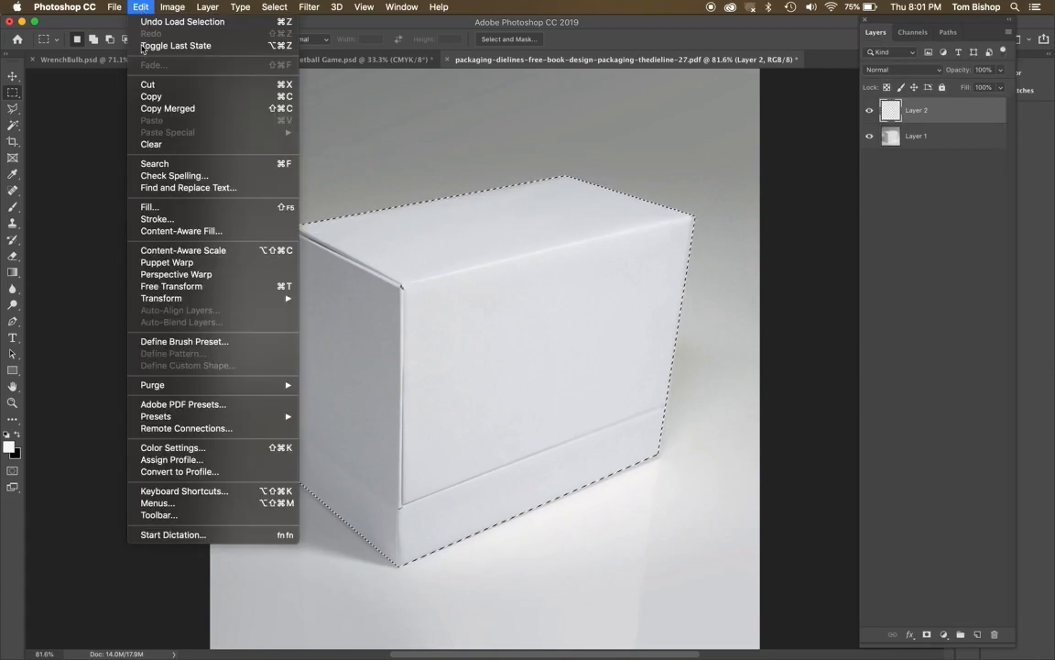
click(148, 207)
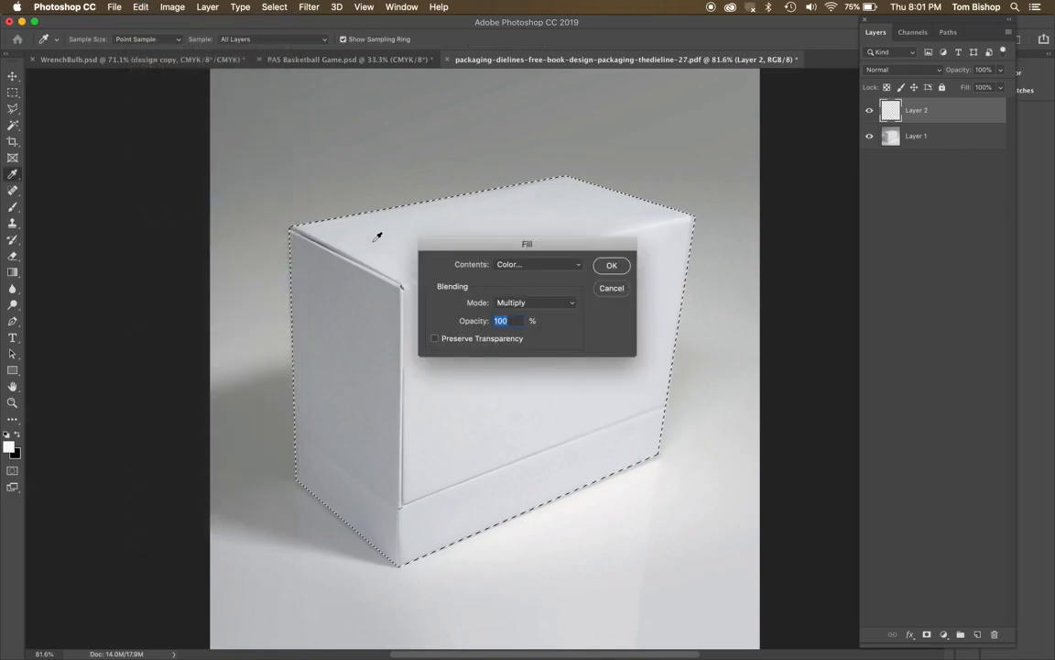
click(541, 265)
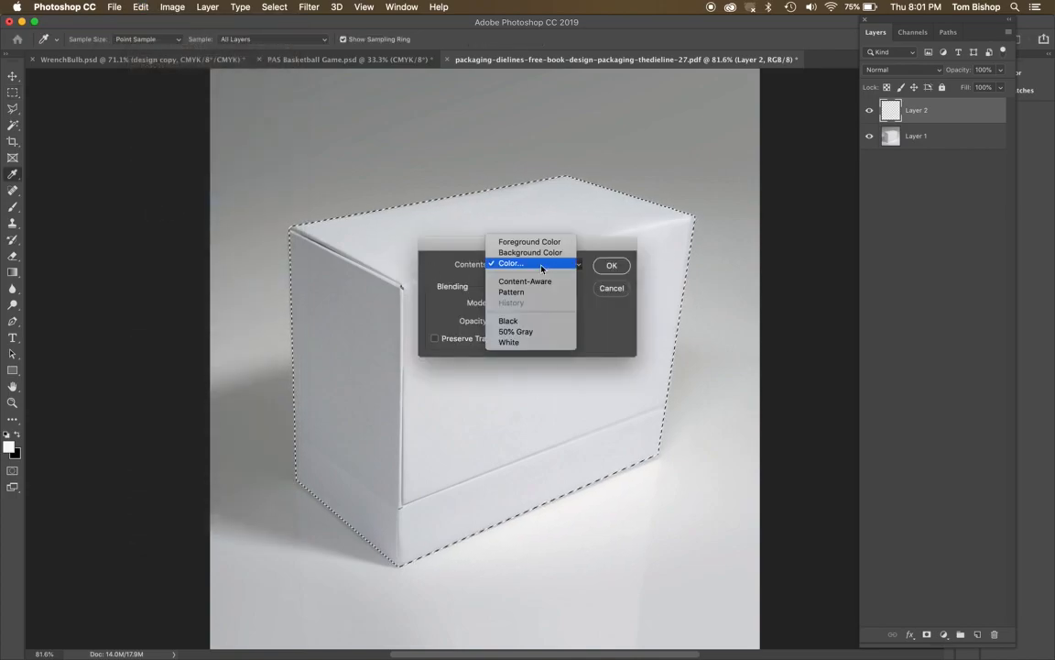
click(541, 265)
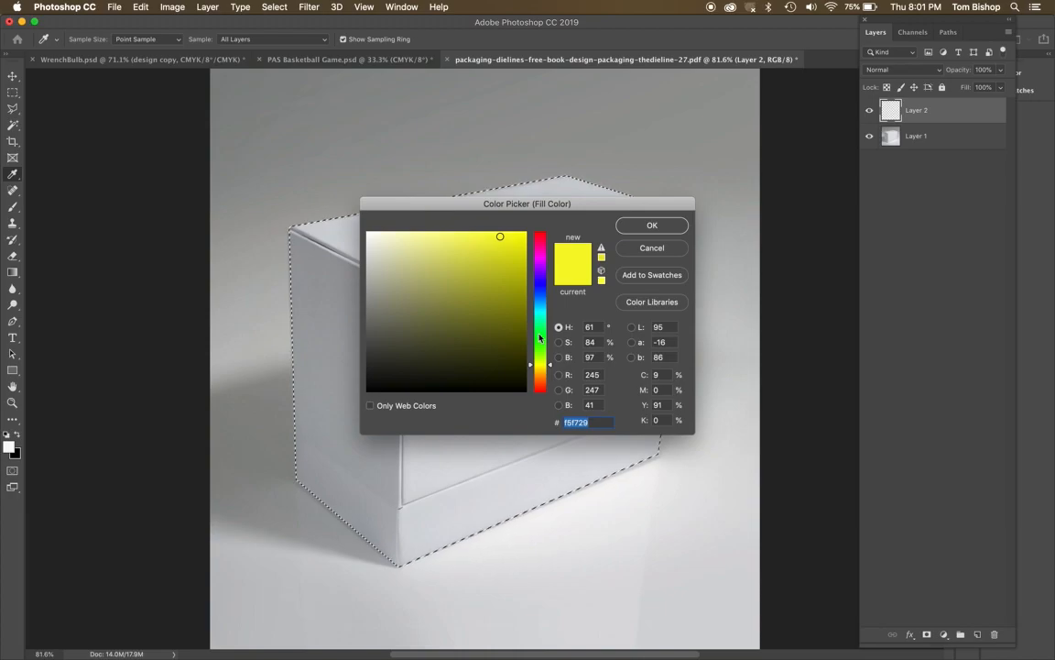
click(540, 336)
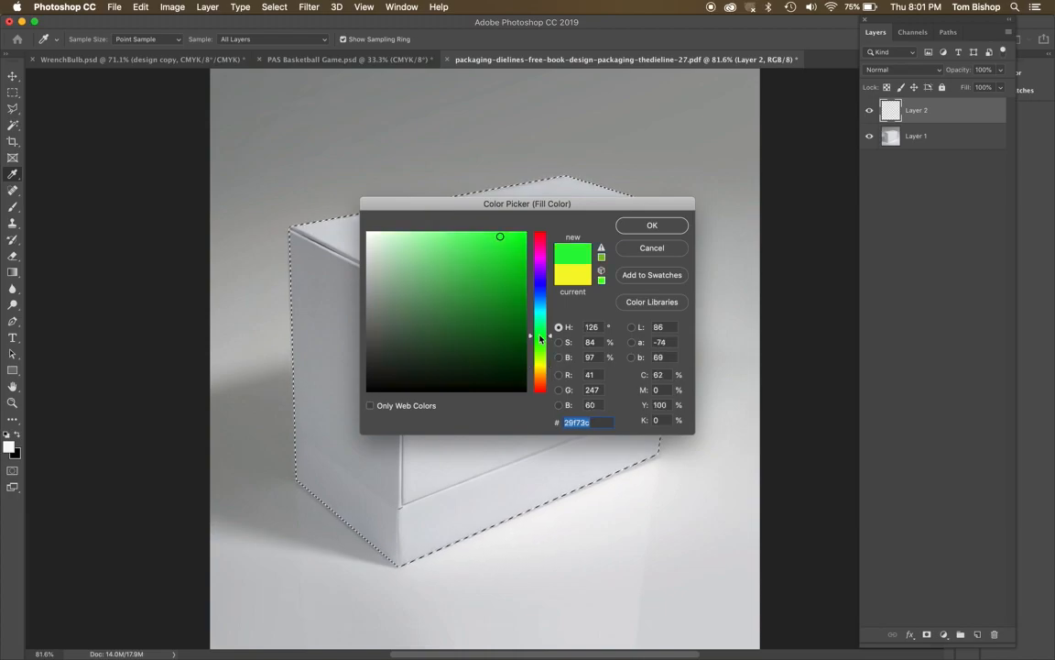
click(676, 229)
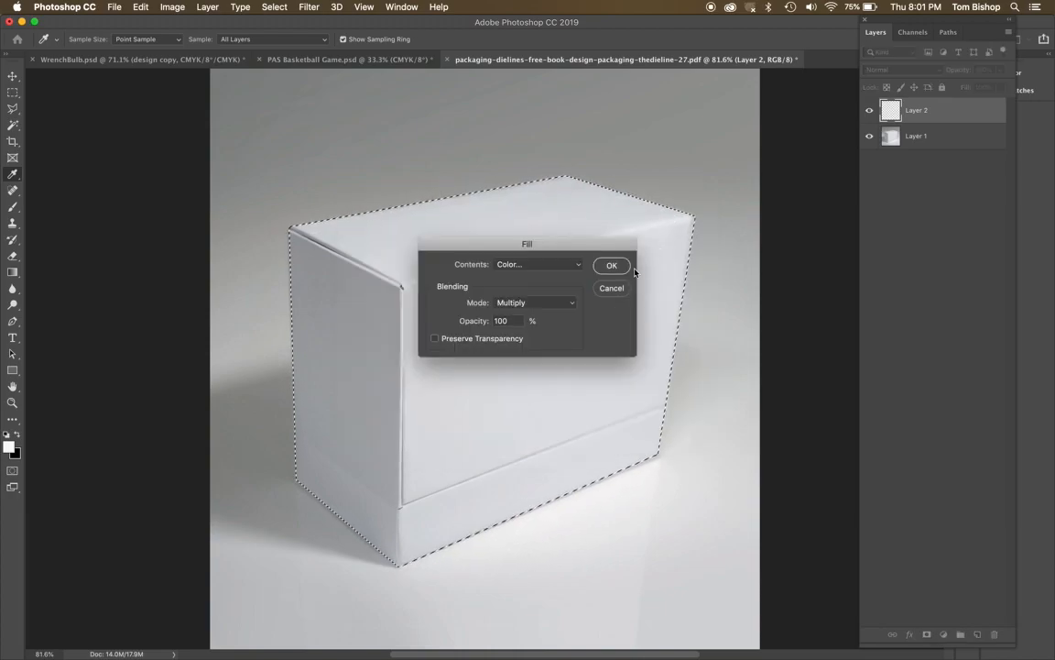
click(550, 303)
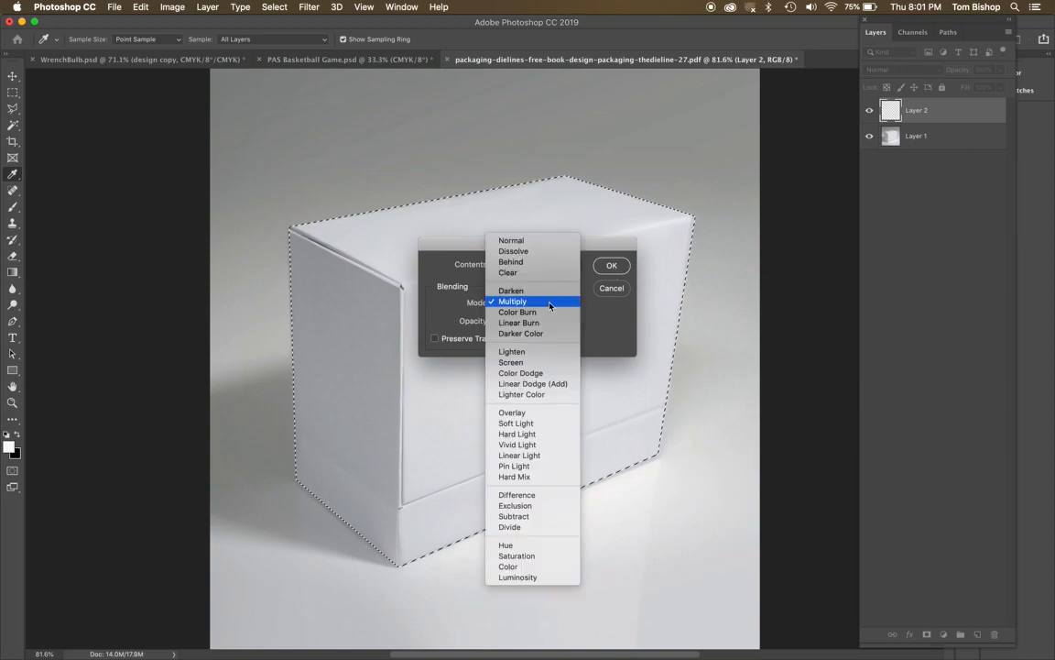
click(530, 242)
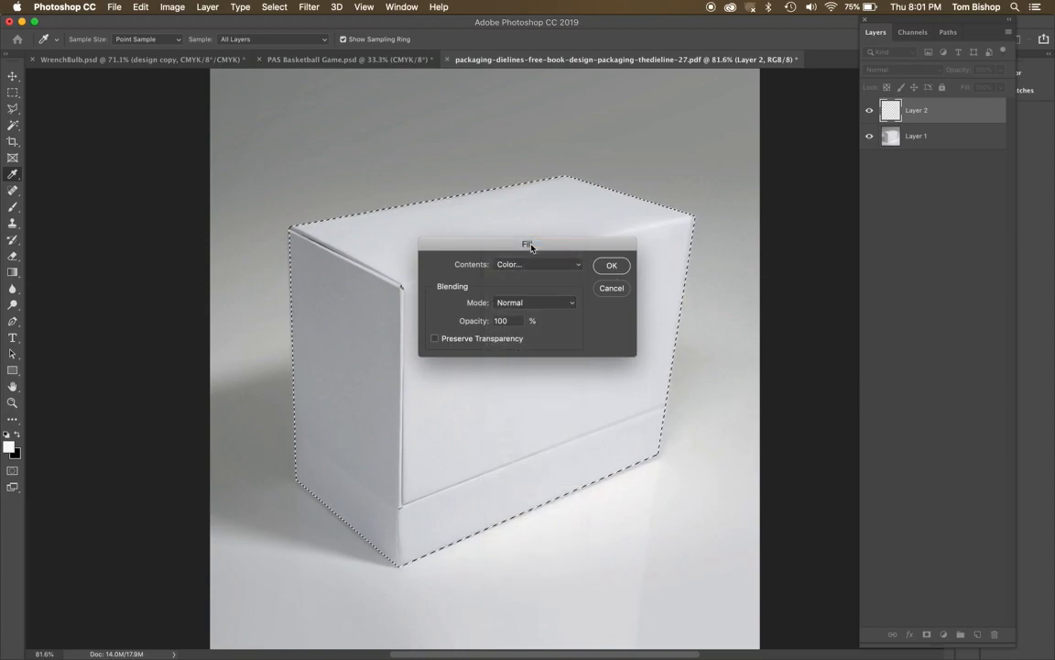
click(611, 265)
key(m)
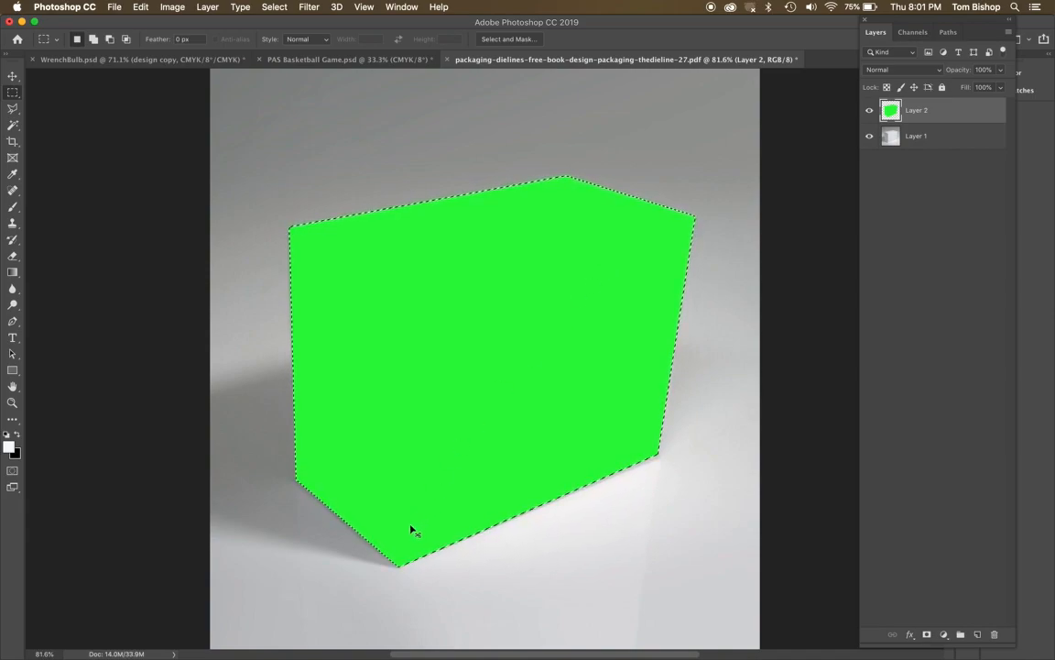
Deselect the box and set the green layer's blending mode to Multiply.
mouse_move(386, 549)
mouse_down()
mouse_move(448, 613)
mouse_move(370, 541)
mouse_up()
drag(535, 243, 556, 278)
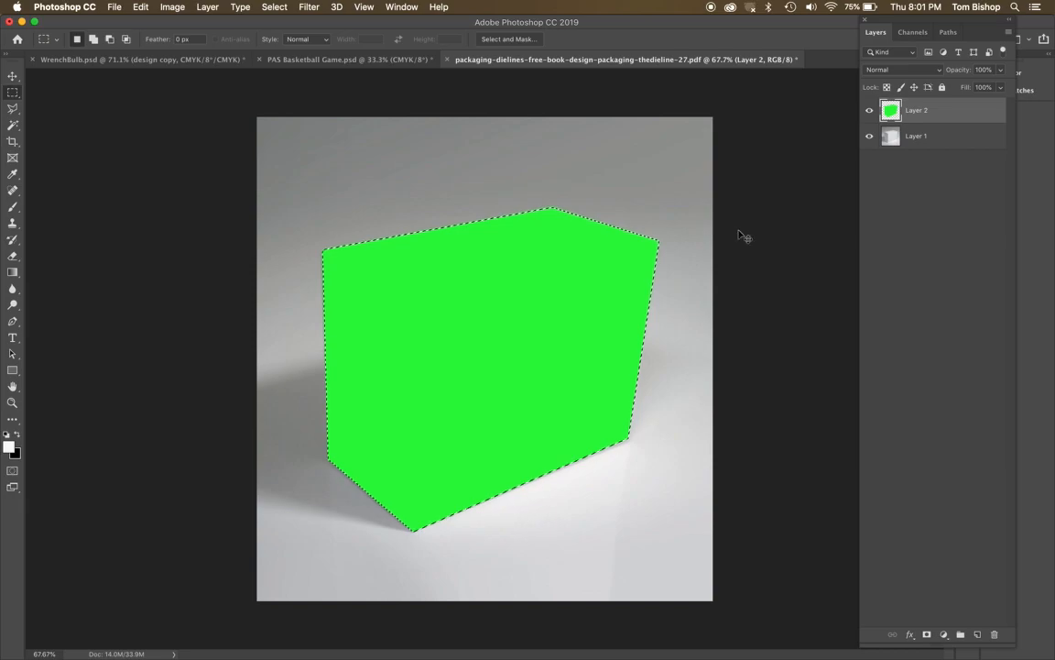
key(super+d)
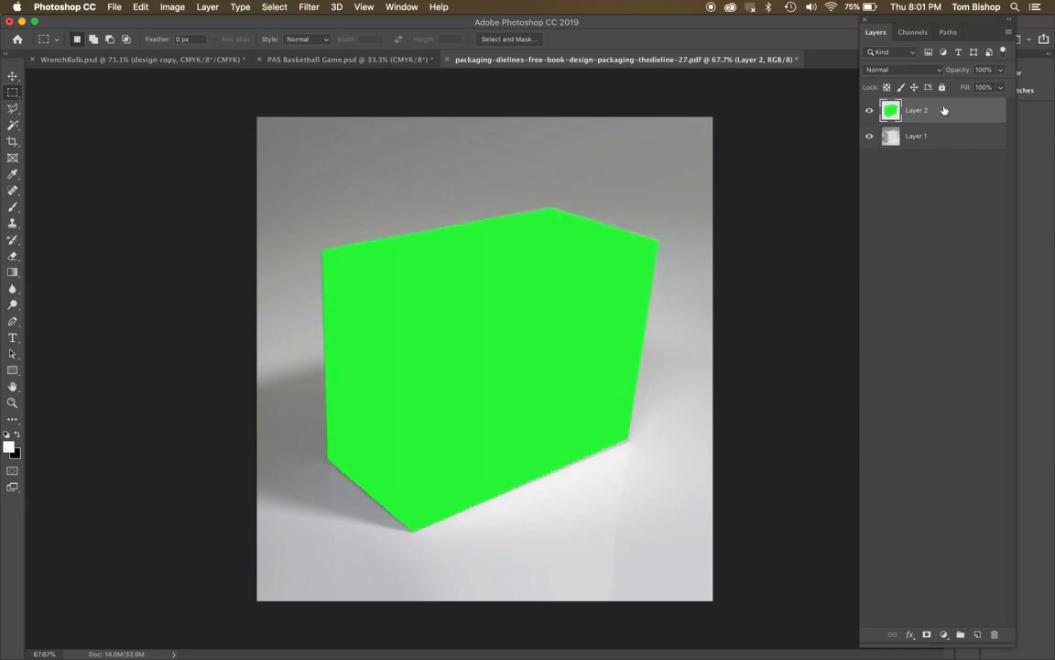
click(900, 72)
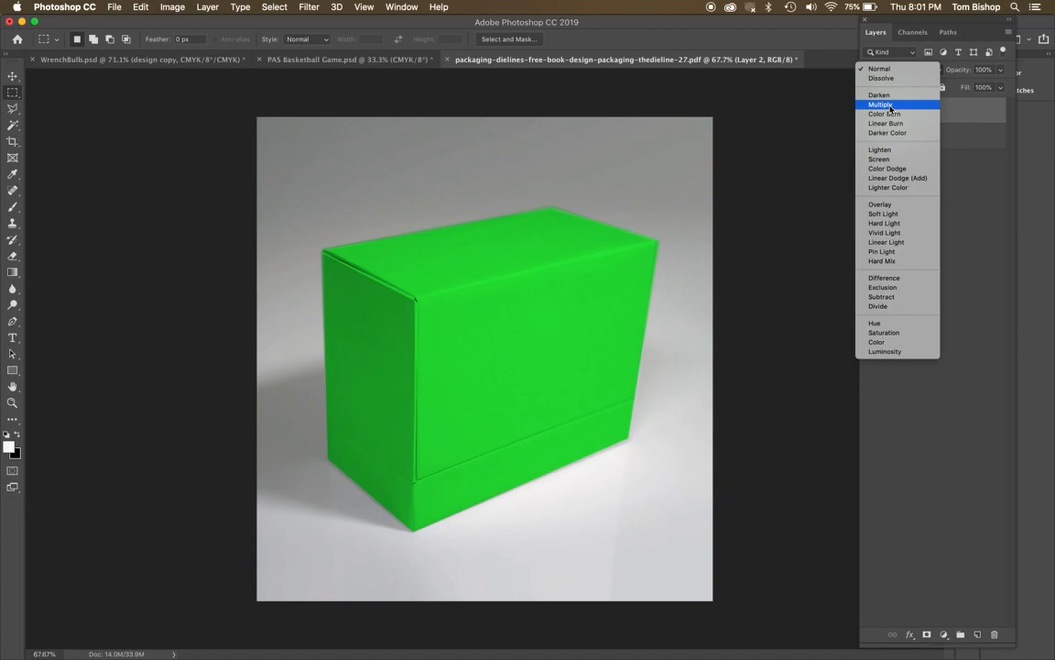
click(889, 106)
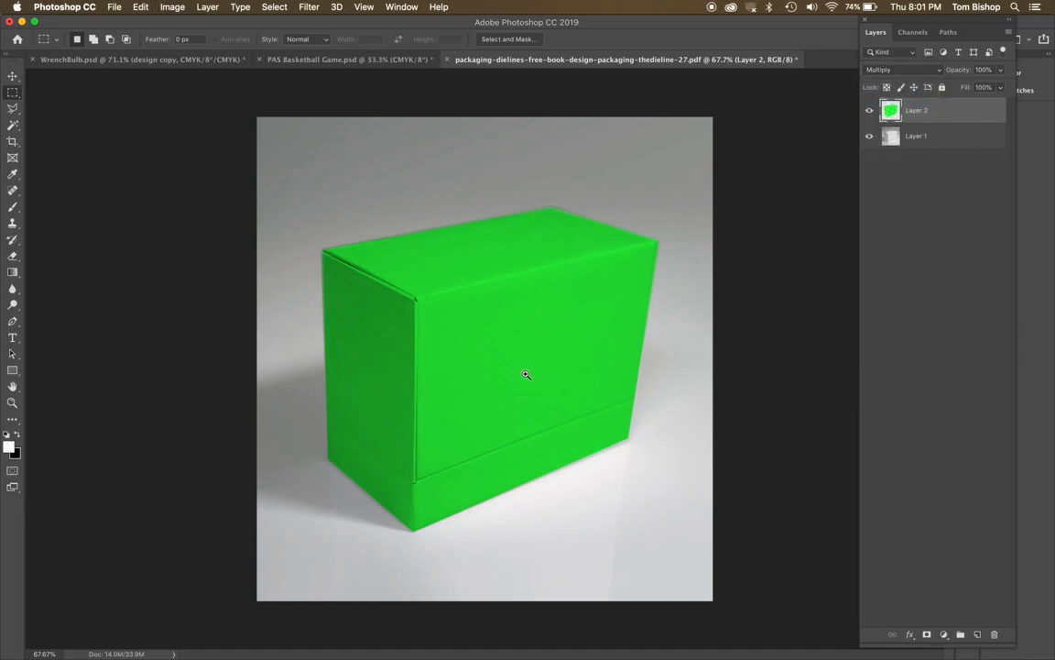
Add the white text "This is the type that goes on the side" starting on the box's narrow side face.
click(517, 381)
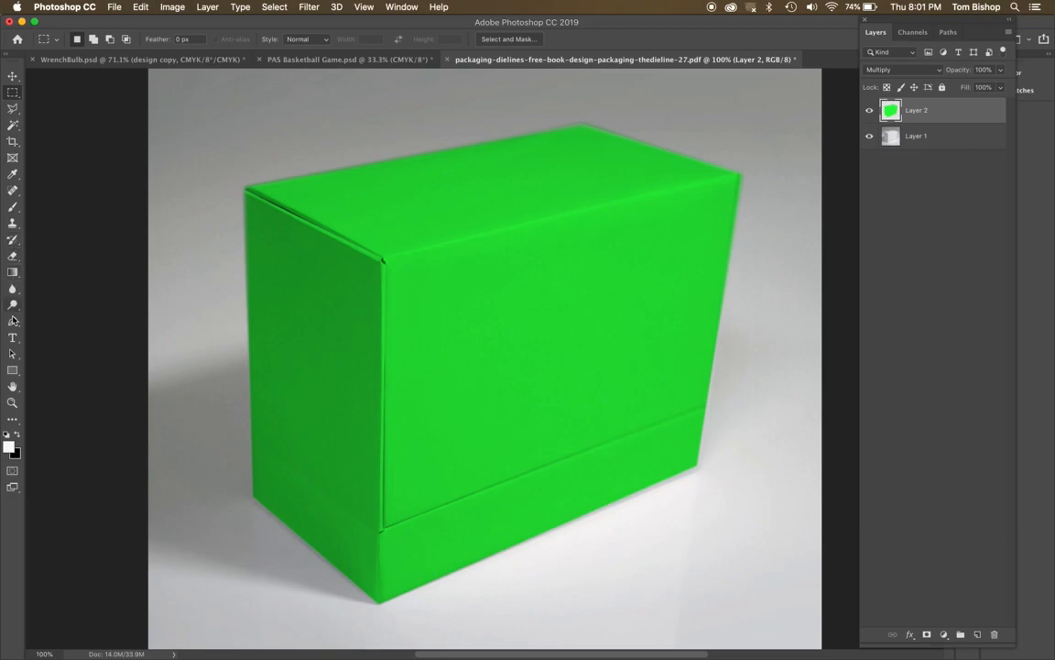
click(13, 337)
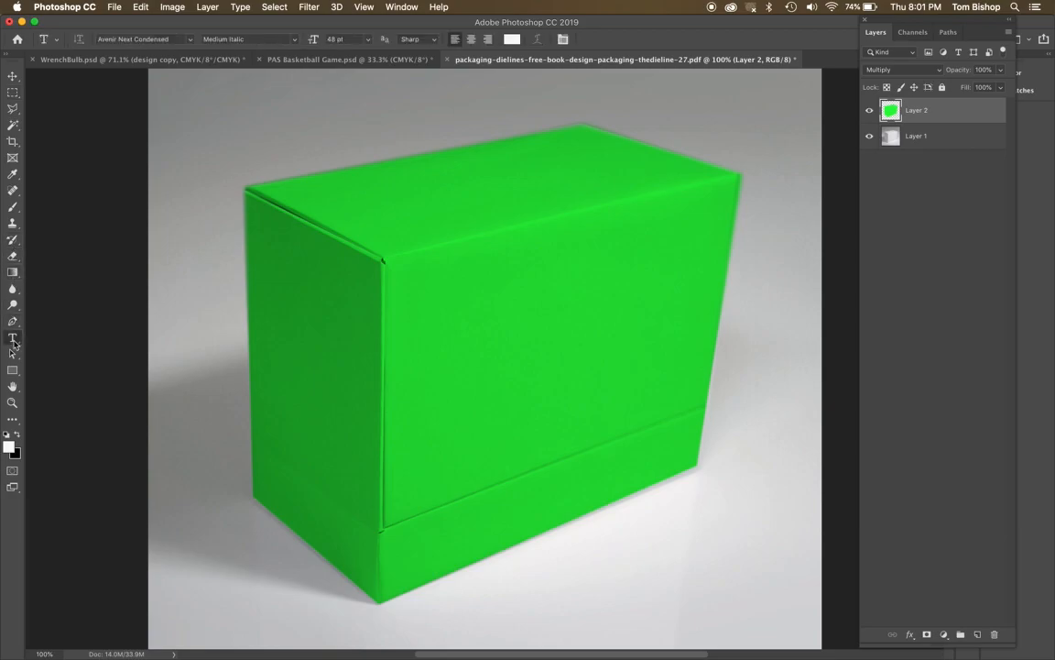
click(292, 279)
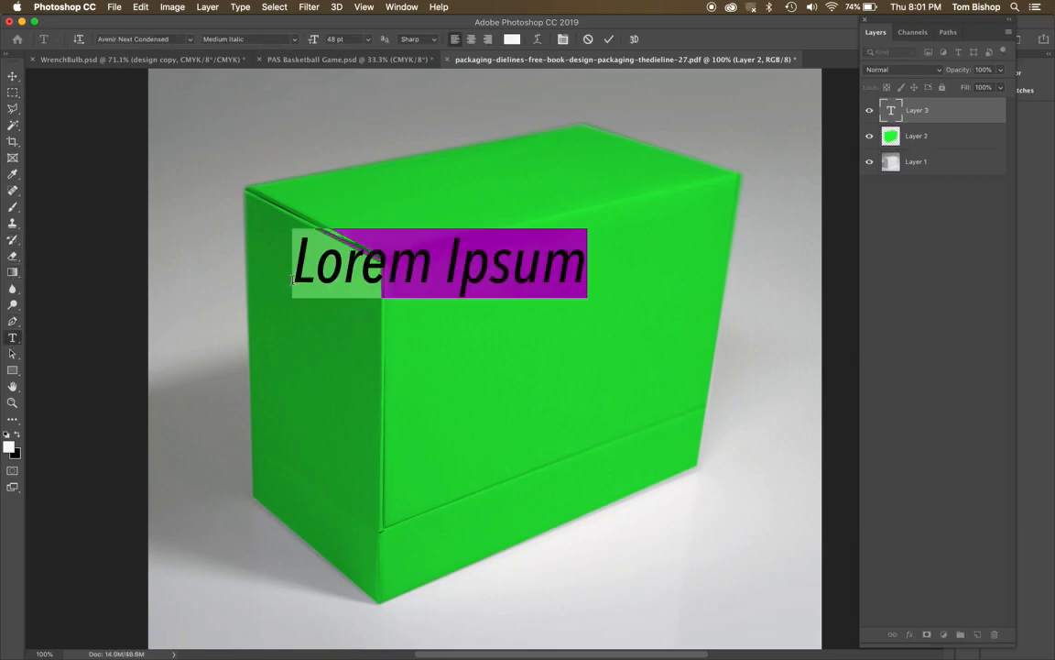
text(This is )
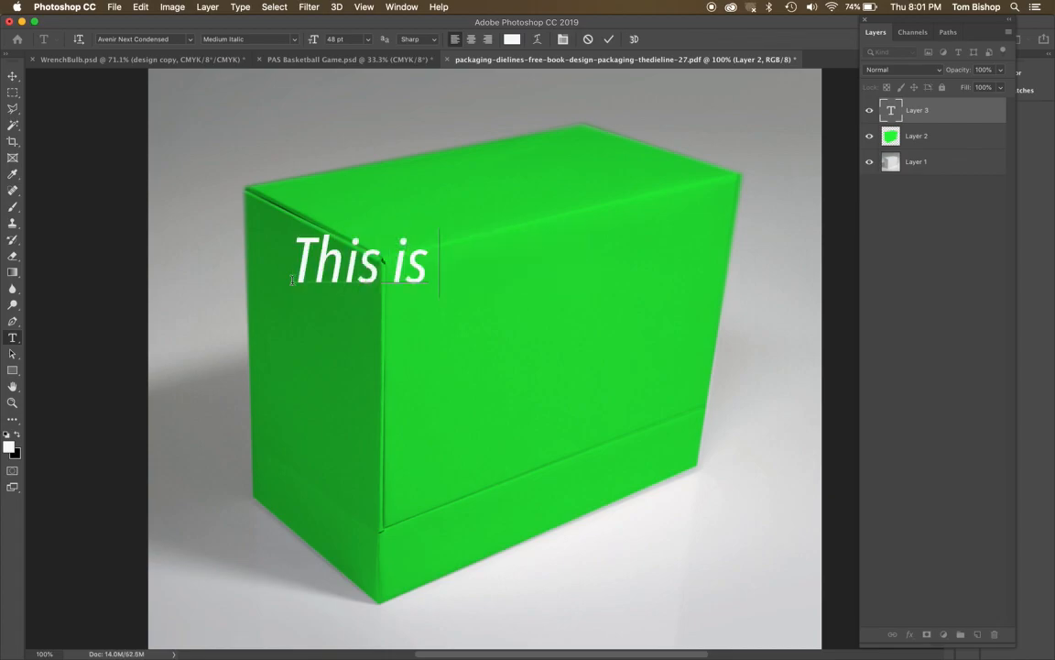
text(the type )
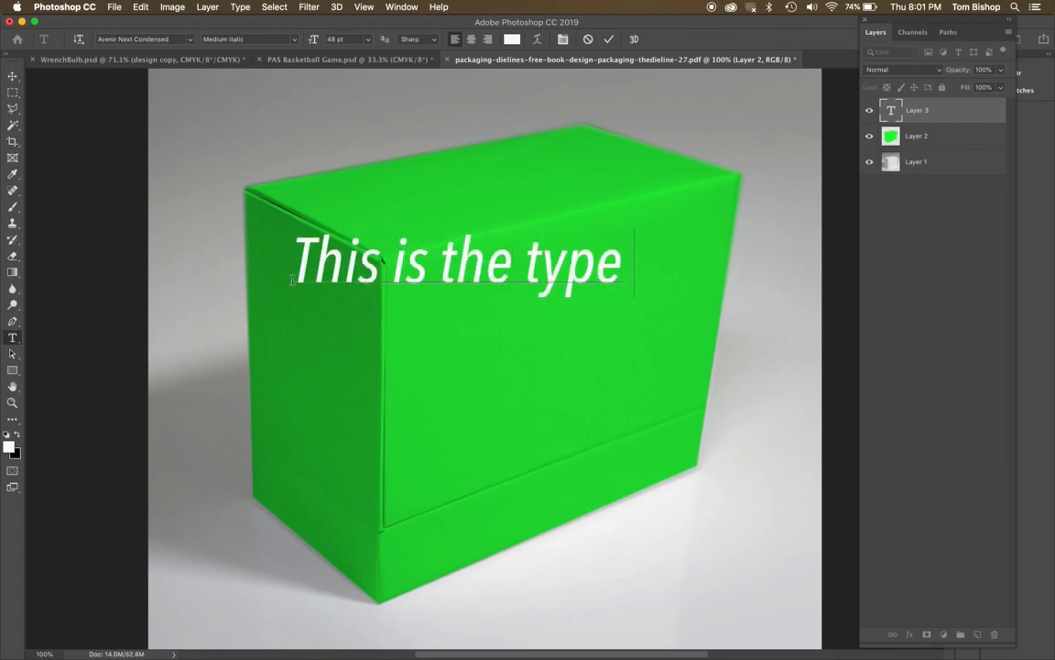
text(that goes)
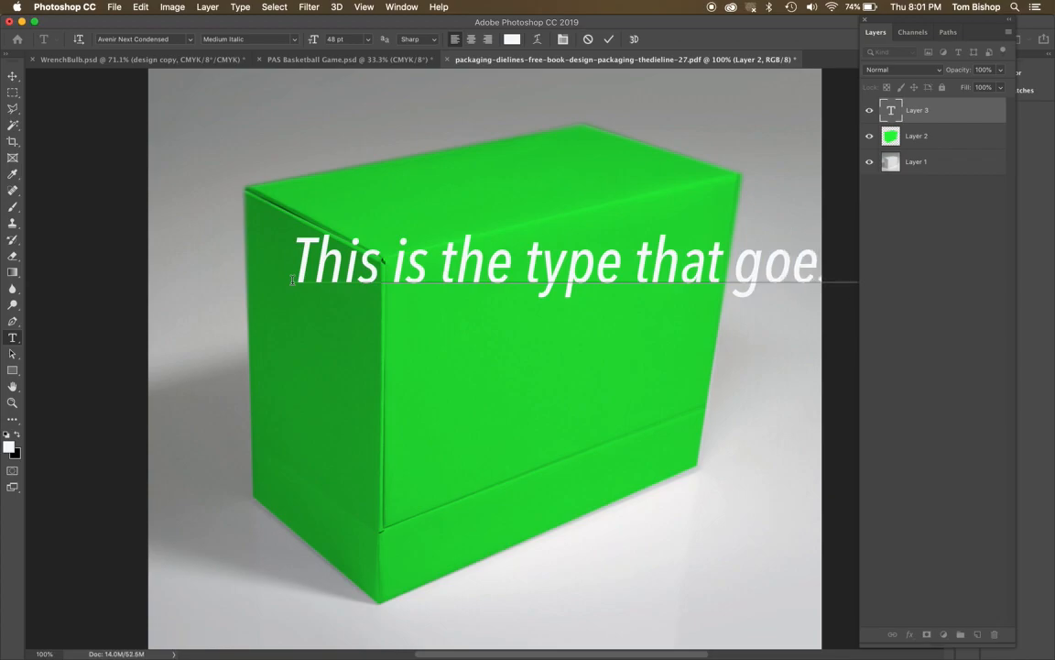
Set the whole text to 10 pt and break it into two lines before "that".
key(super+a)
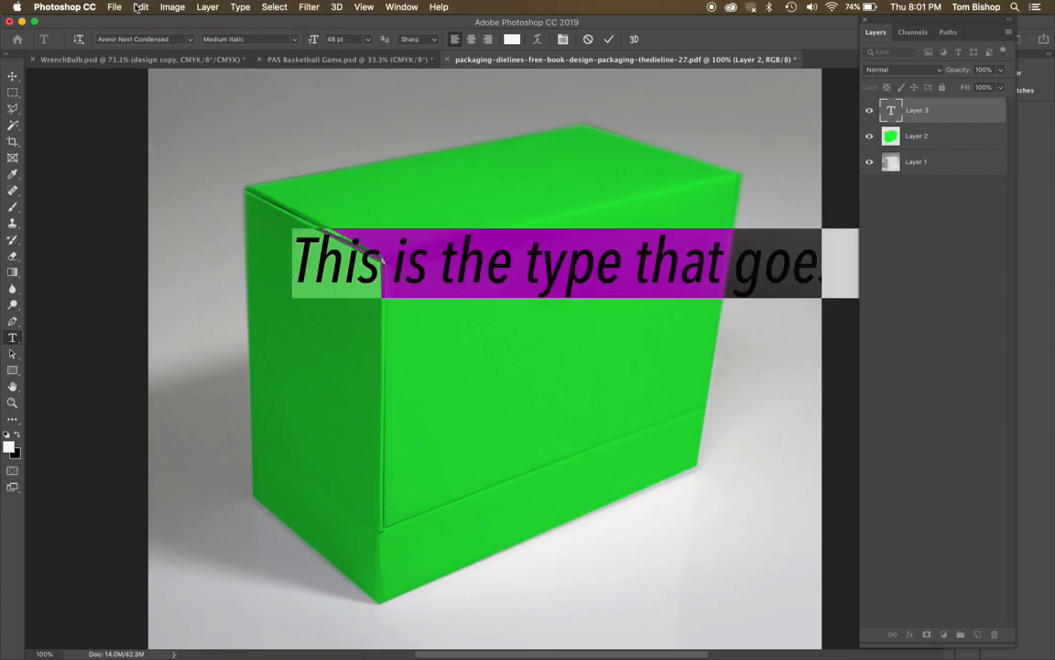
click(368, 39)
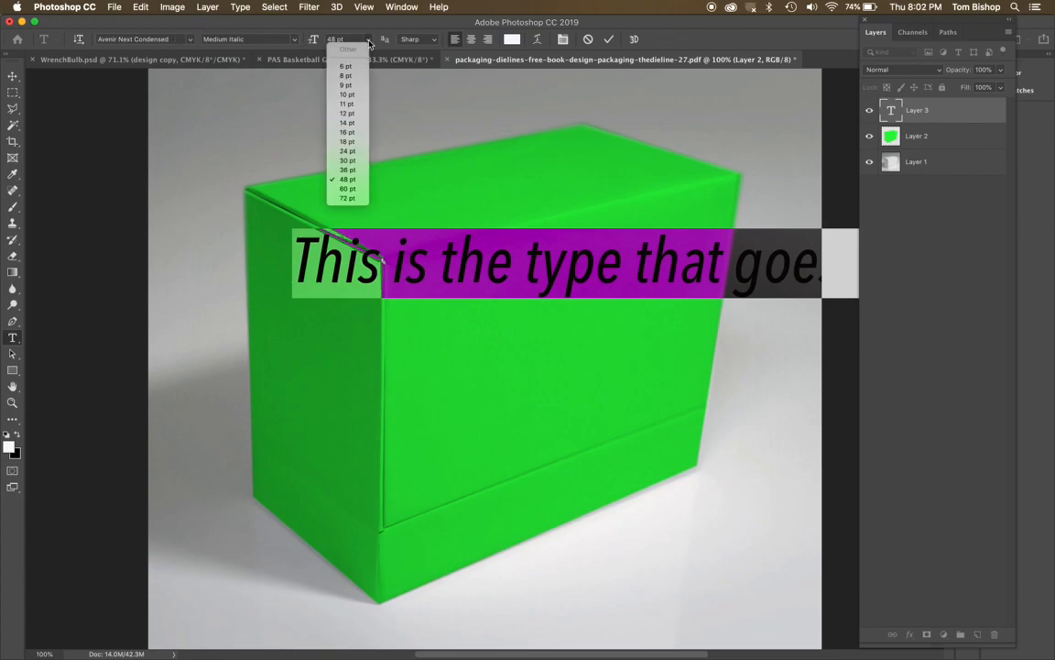
click(353, 95)
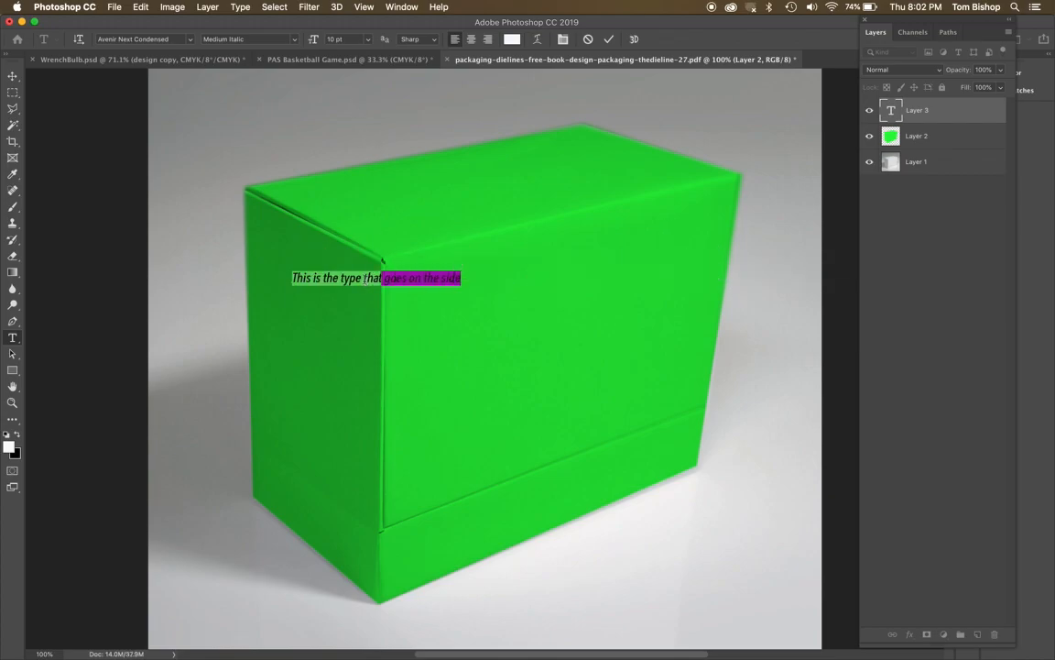
click(365, 279)
key(Return)
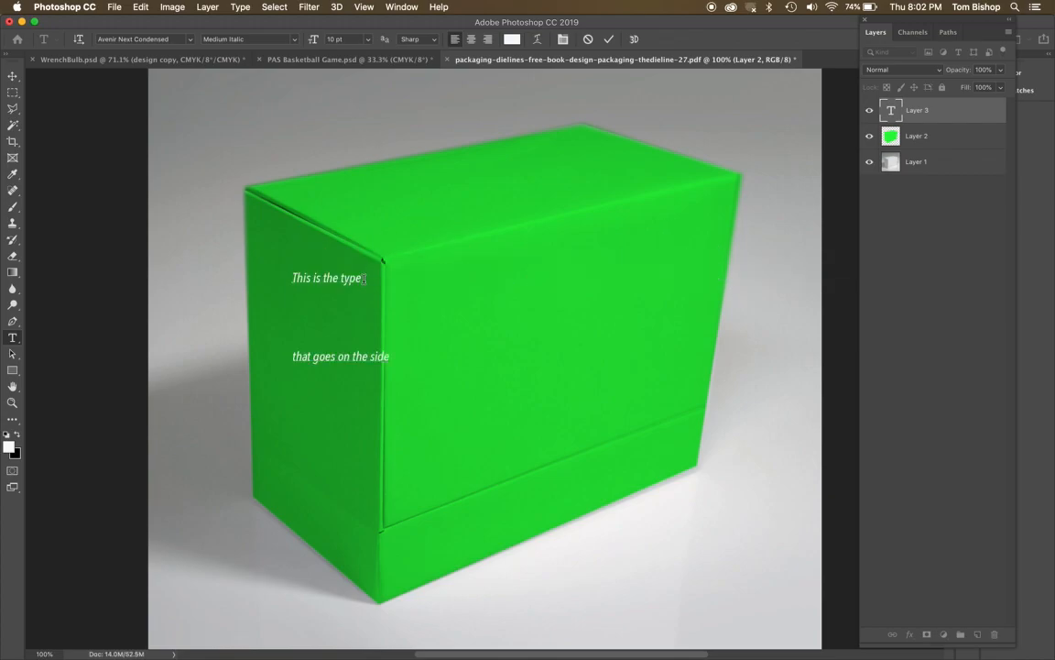
Free-transform the two-line text, enlarging it to about 14.6 pt and skewing it to follow the slant of the box's narrow side face.
key(super)
key(super+t)
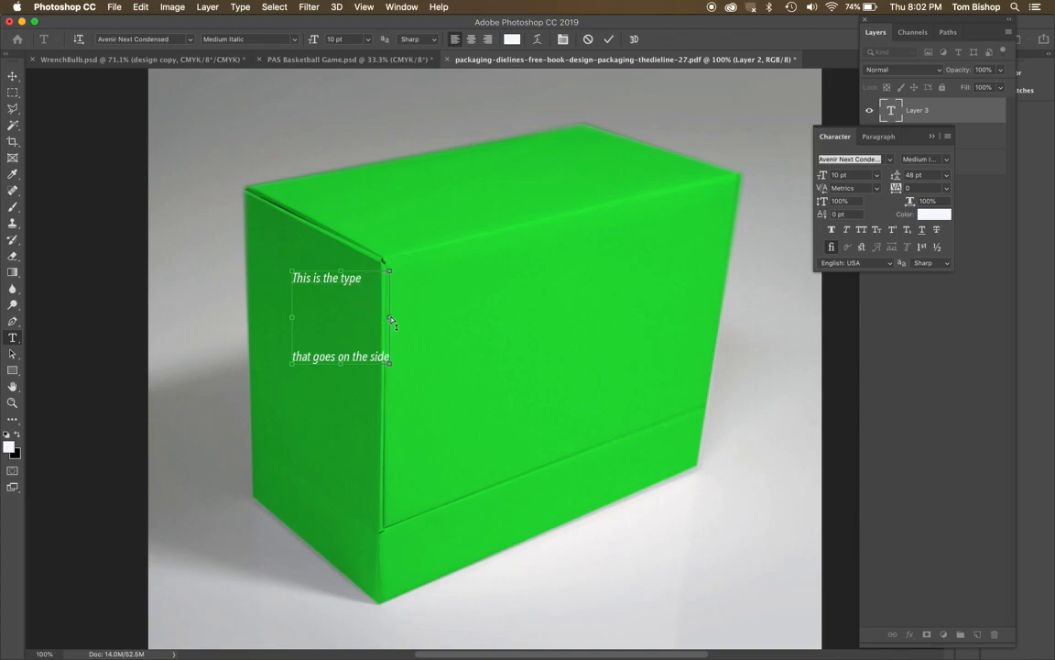
drag(392, 321, 364, 371)
drag(326, 298, 293, 229)
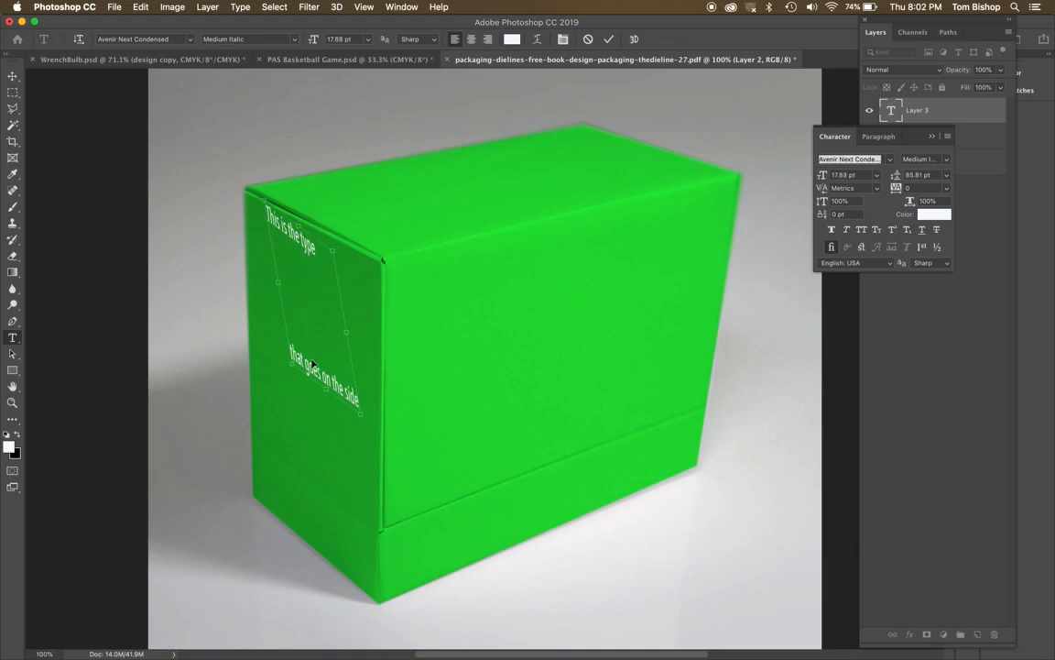
drag(329, 395, 337, 366)
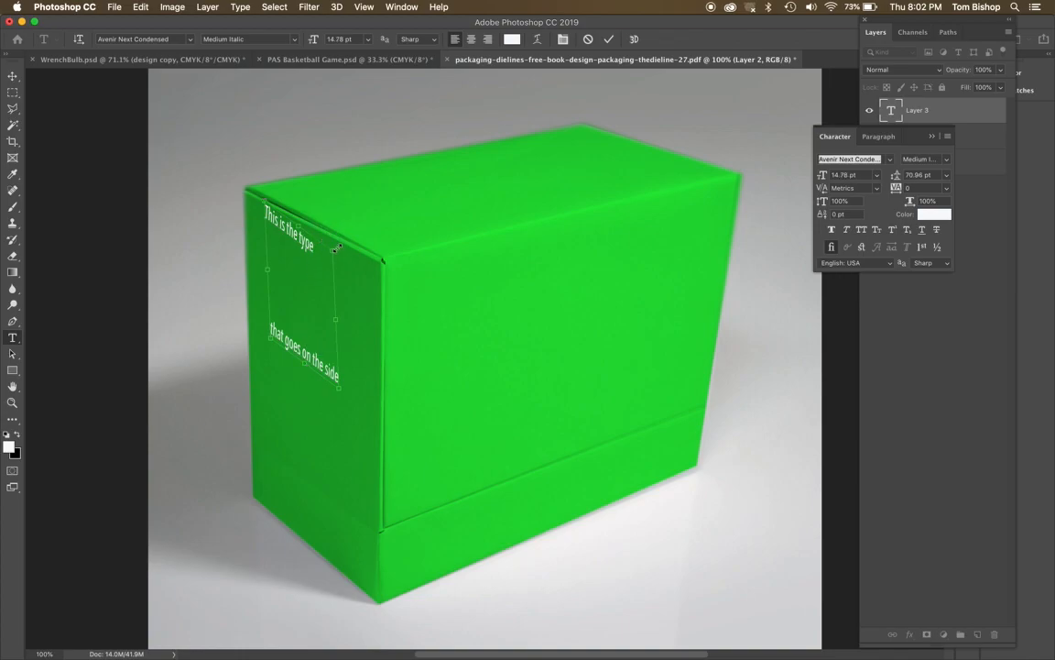
drag(332, 251, 331, 253)
drag(301, 230, 301, 228)
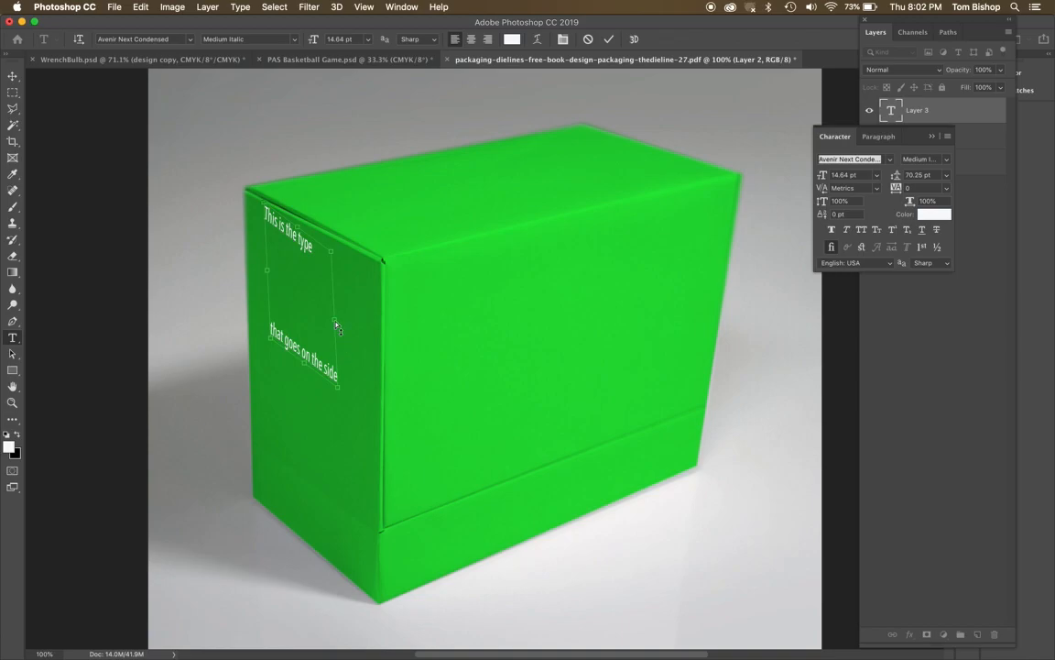
drag(336, 326, 337, 313)
key(Return)
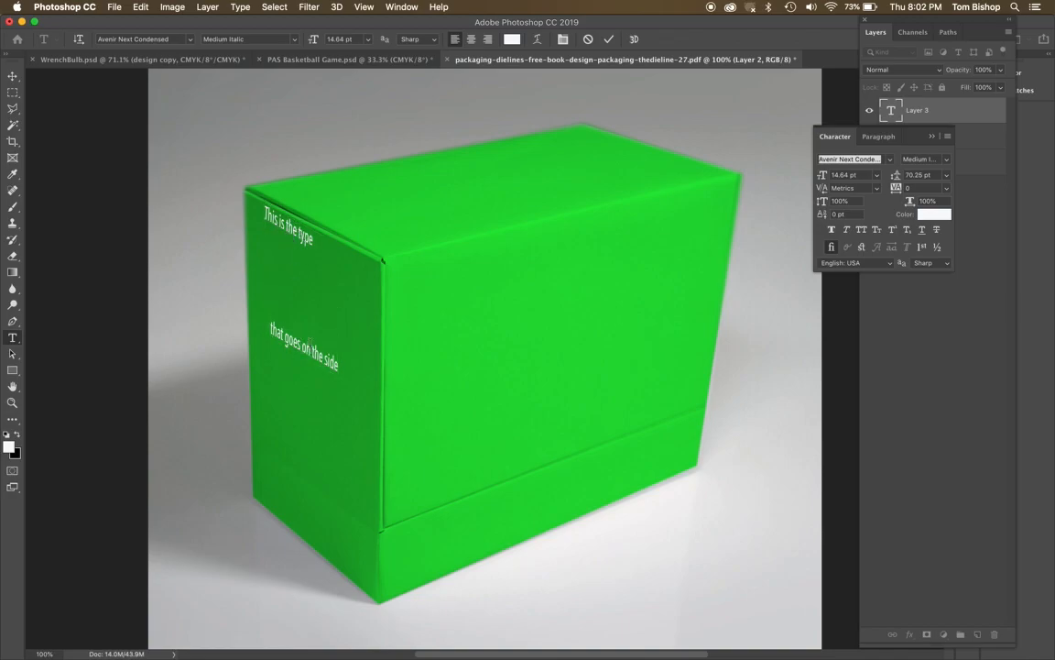
Rasterize the side text's type layer and try distorting its lower-right corner inward with Free Transform.
click(240, 7)
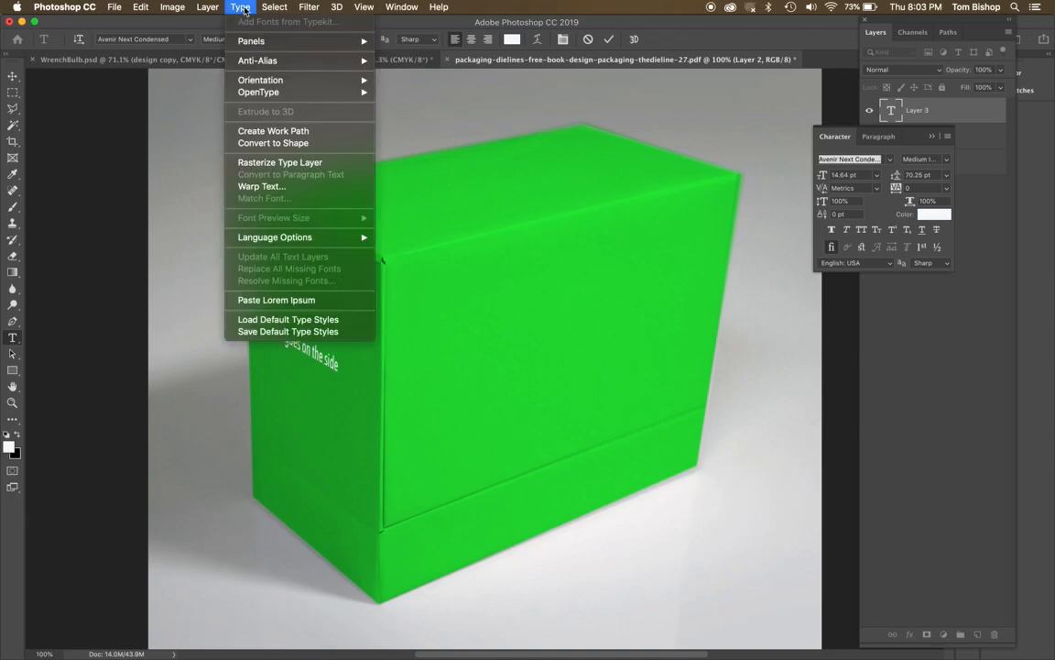
click(265, 163)
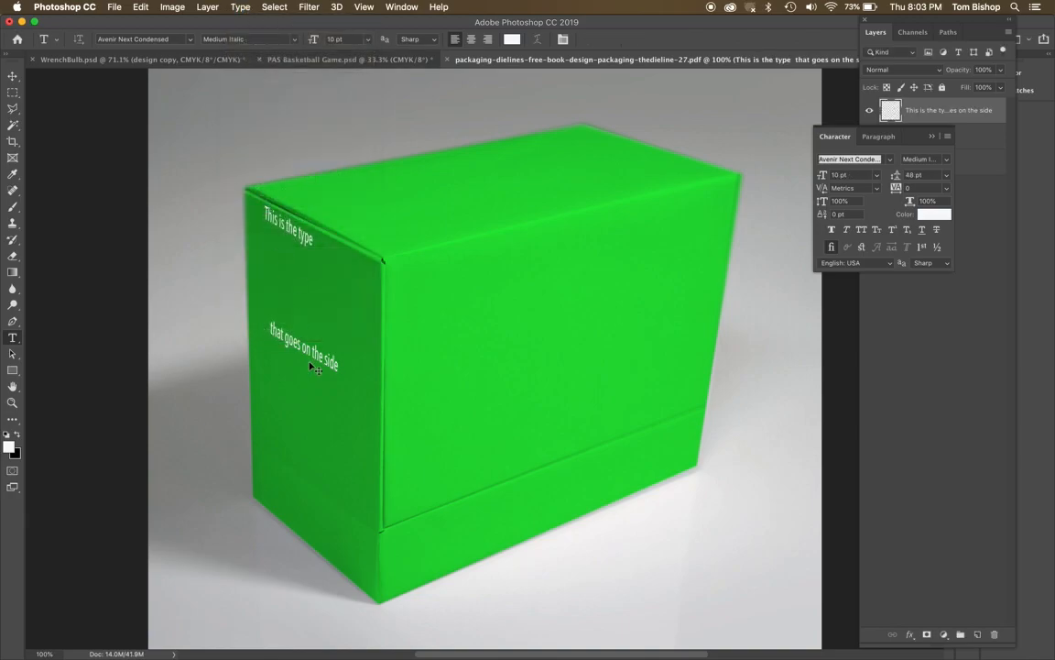
key(super+t)
drag(338, 375, 300, 392)
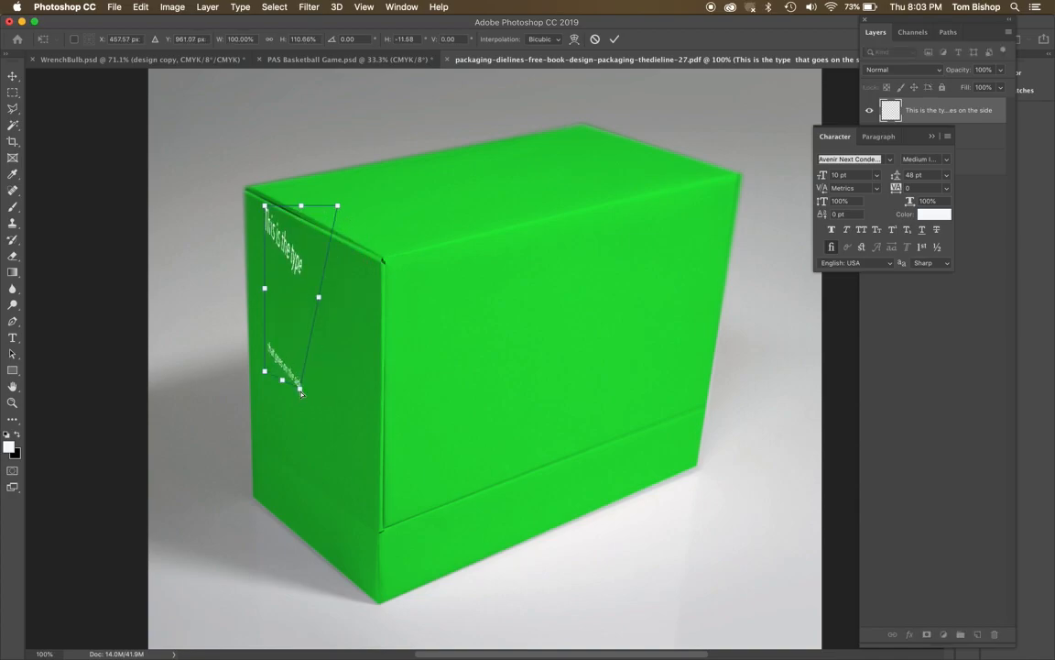
key(ctrl+z)
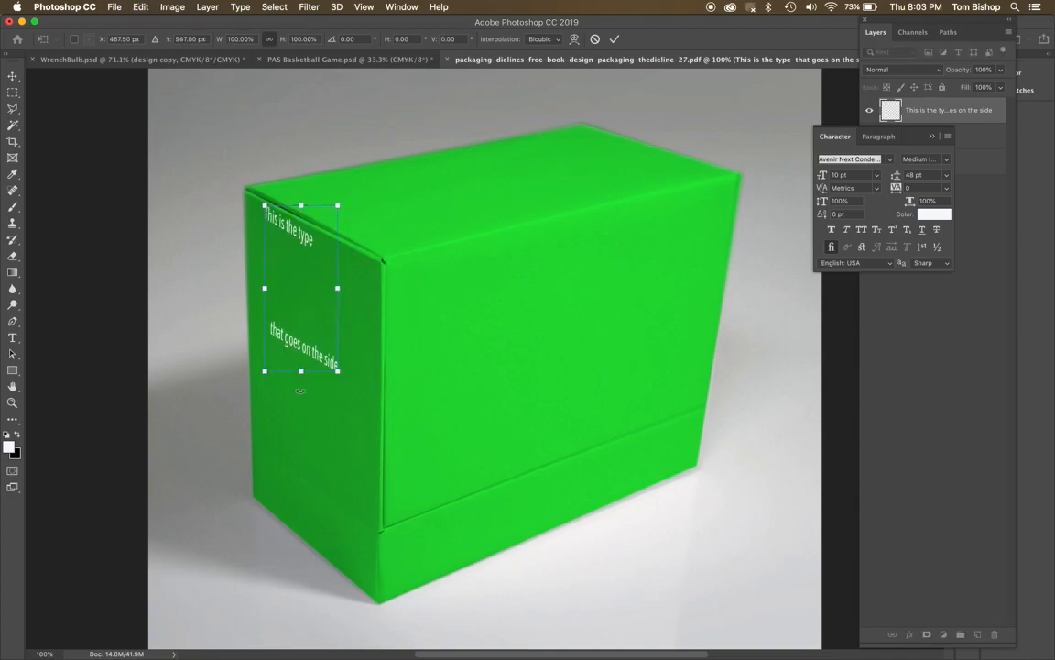